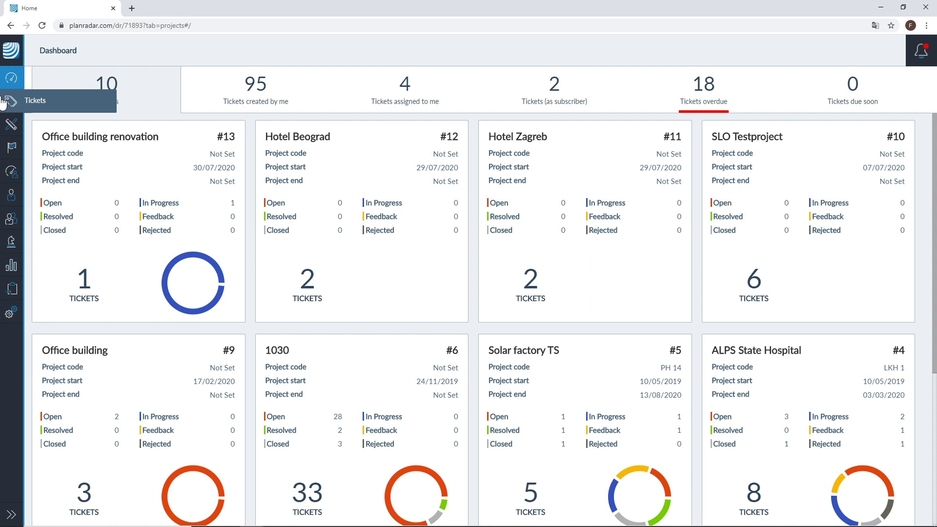
Open the Bürogebäude Neu project's Plans and layers page
{"action": "left_click", "coordinate": [8, 130]}
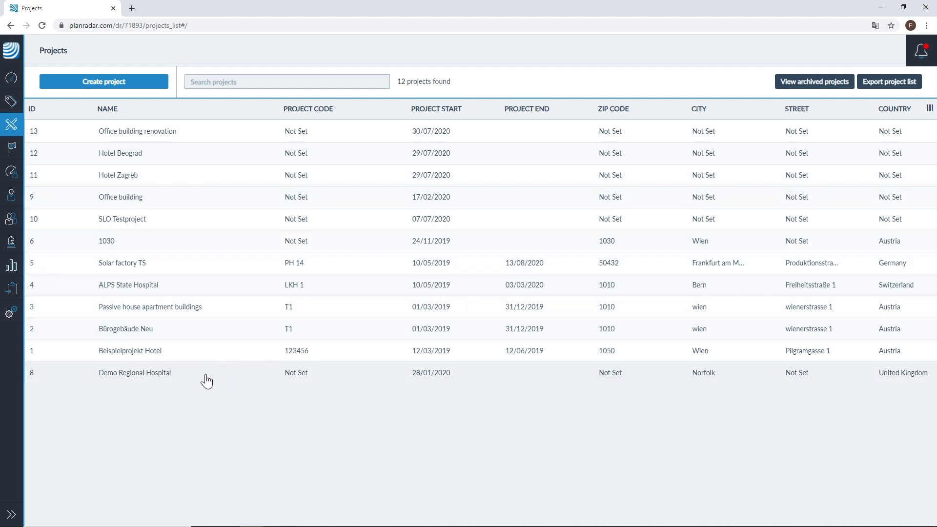
{"action": "left_click", "coordinate": [203, 336]}
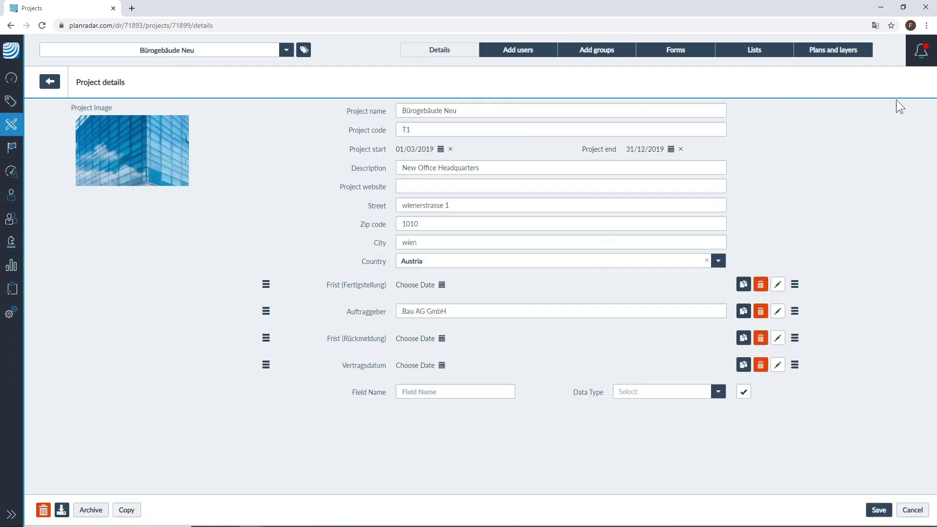
{"action": "left_click", "coordinate": [846, 59]}
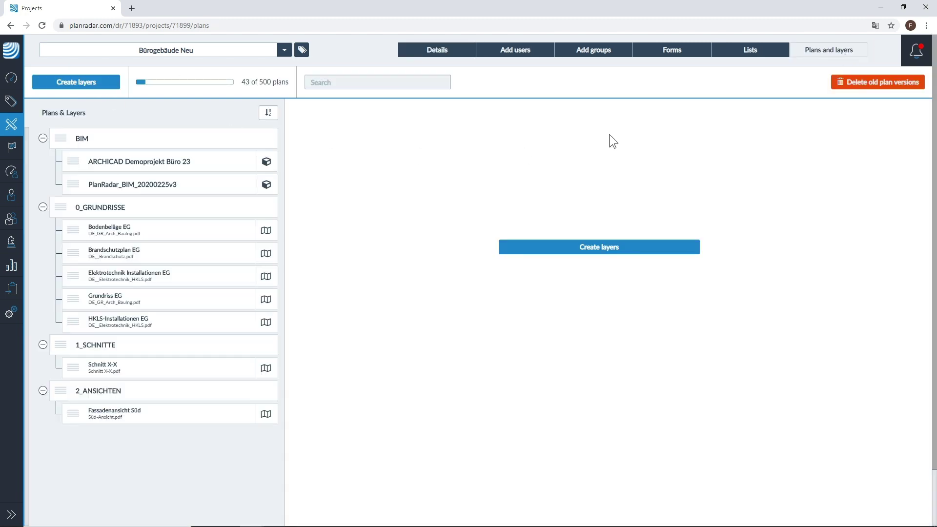
Start a new layer in Create layers, then discard it without changes
{"action": "left_click", "coordinate": [70, 83]}
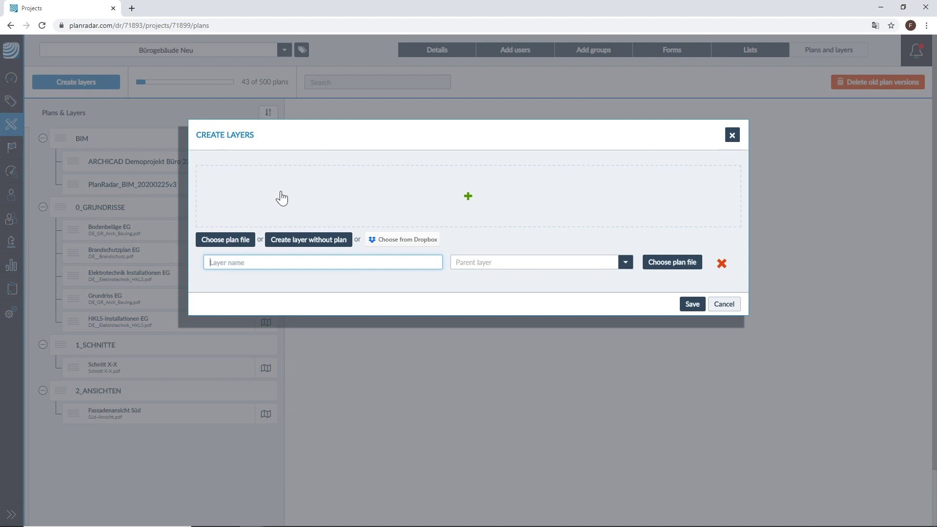
{"action": "left_click", "coordinate": [732, 136]}
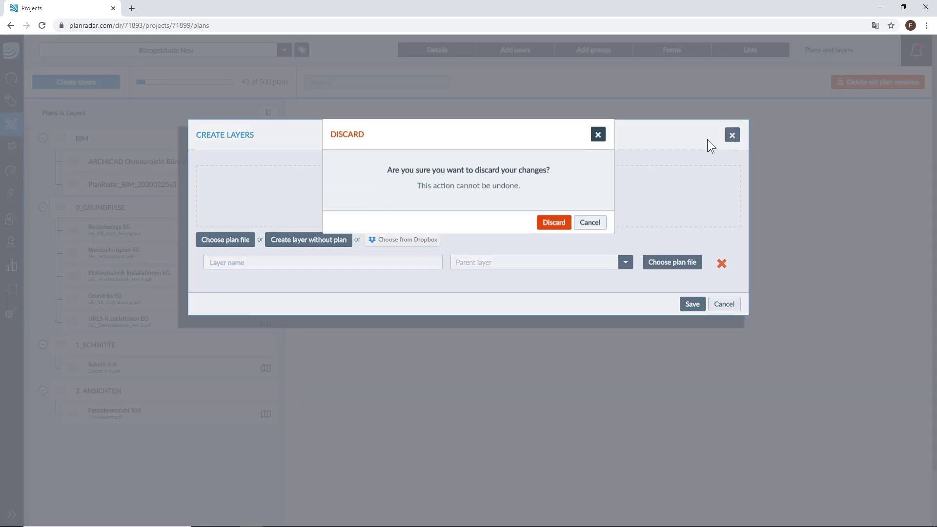
{"action": "left_click", "coordinate": [551, 218]}
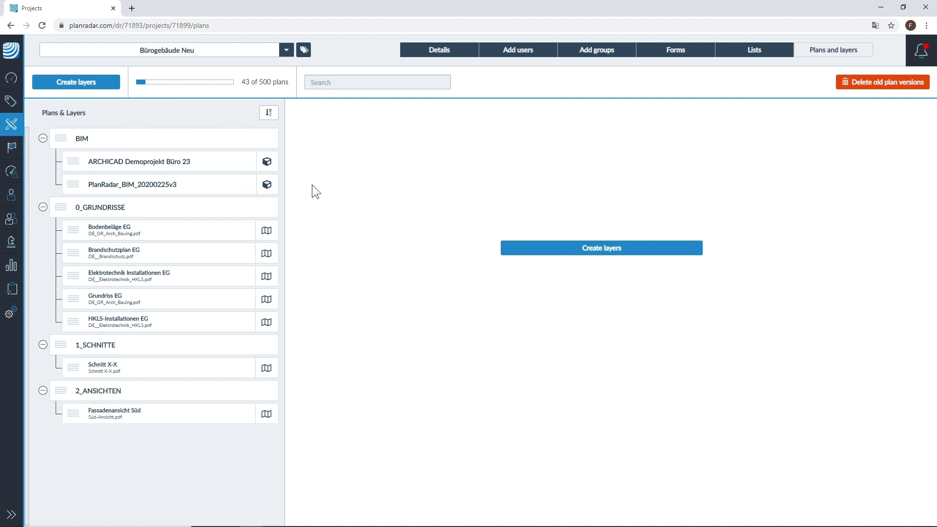
Show the project's tickets and orbit the BIM model around its back and left side
{"action": "left_click", "coordinate": [13, 104]}
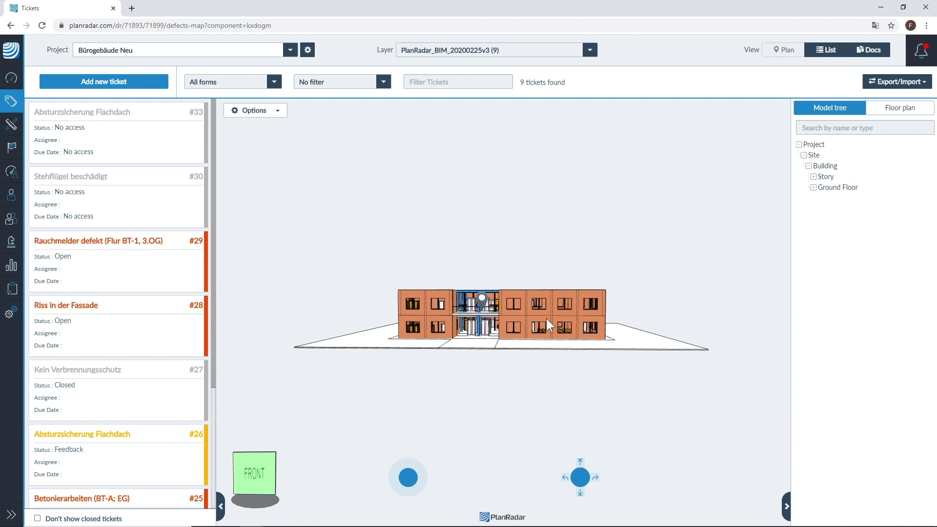
{"action": "left_click_drag", "start_coordinate": [669, 292], "coordinate": [638, 309]}
{"action": "left_click_drag", "start_coordinate": [673, 283], "coordinate": [512, 299]}
{"action": "left_click_drag", "start_coordinate": [667, 309], "coordinate": [505, 320]}
{"action": "left_click_drag", "start_coordinate": [643, 318], "coordinate": [506, 316]}
{"action": "left_click_drag", "start_coordinate": [601, 323], "coordinate": [488, 342]}
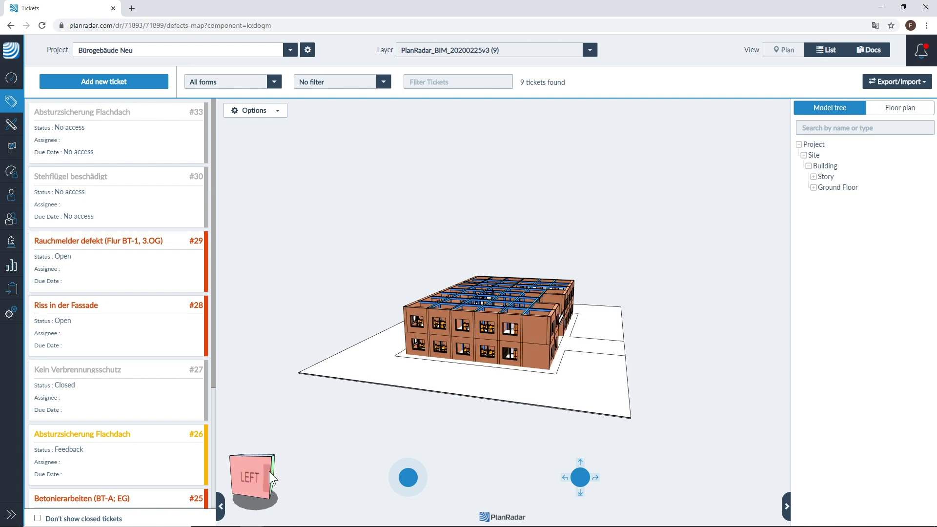
Orbit back to the front, snap to the FRONT view-cube face, then tilt to a raised perspective
{"action": "left_click_drag", "start_coordinate": [684, 358], "coordinate": [496, 371]}
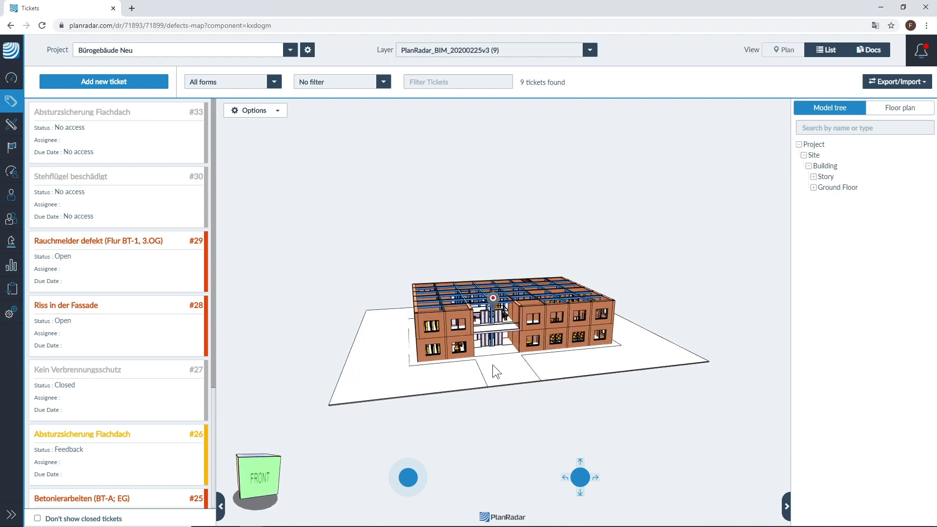
{"action": "left_click_drag", "start_coordinate": [660, 348], "coordinate": [593, 352]}
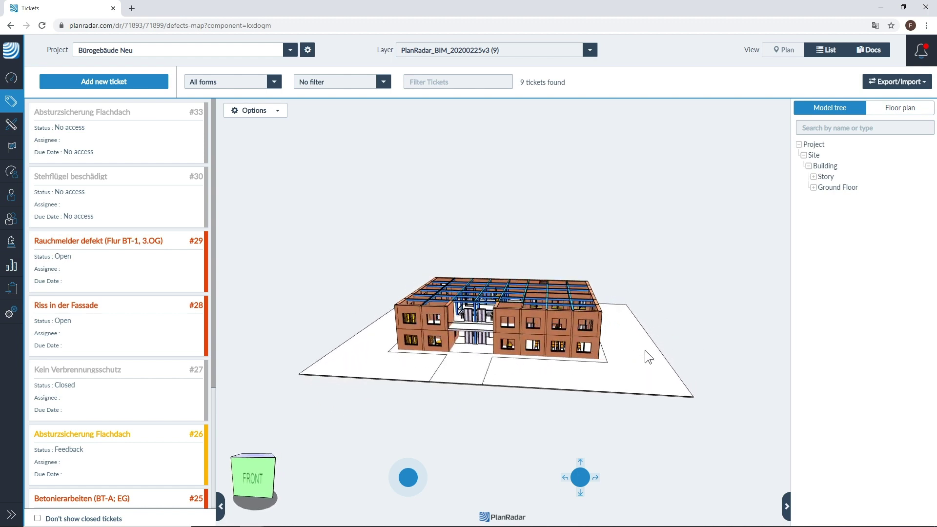
{"action": "left_click_drag", "start_coordinate": [661, 360], "coordinate": [613, 352]}
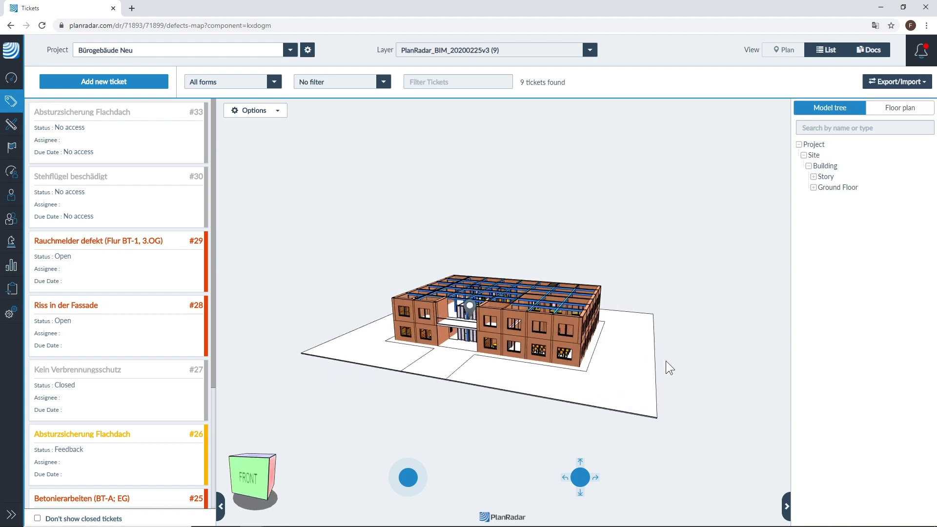
{"action": "left_click_drag", "start_coordinate": [669, 366], "coordinate": [651, 342]}
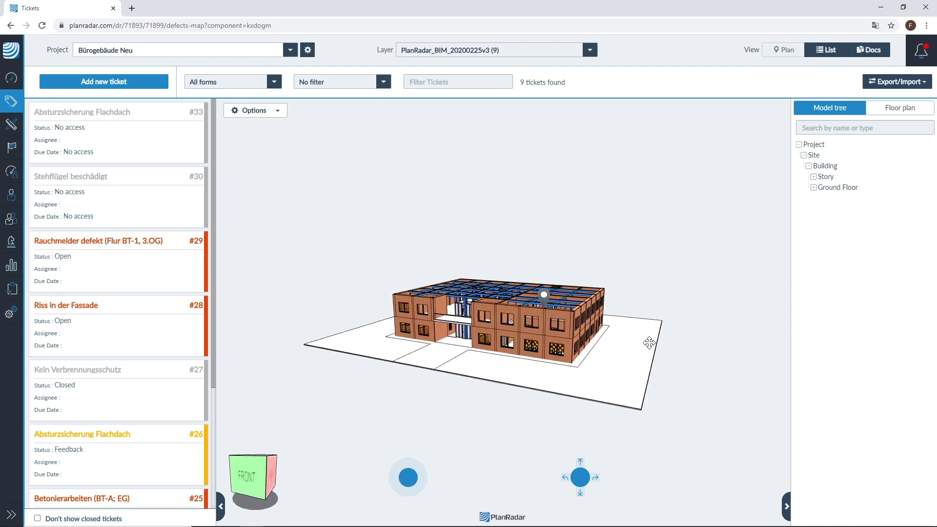
{"action": "left_click", "coordinate": [246, 474]}
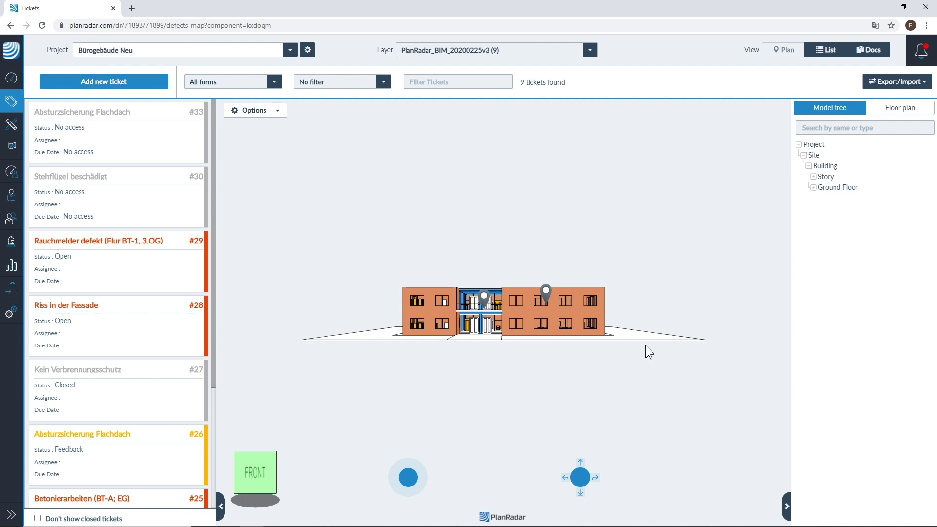
{"action": "left_click_drag", "start_coordinate": [657, 315], "coordinate": [657, 331]}
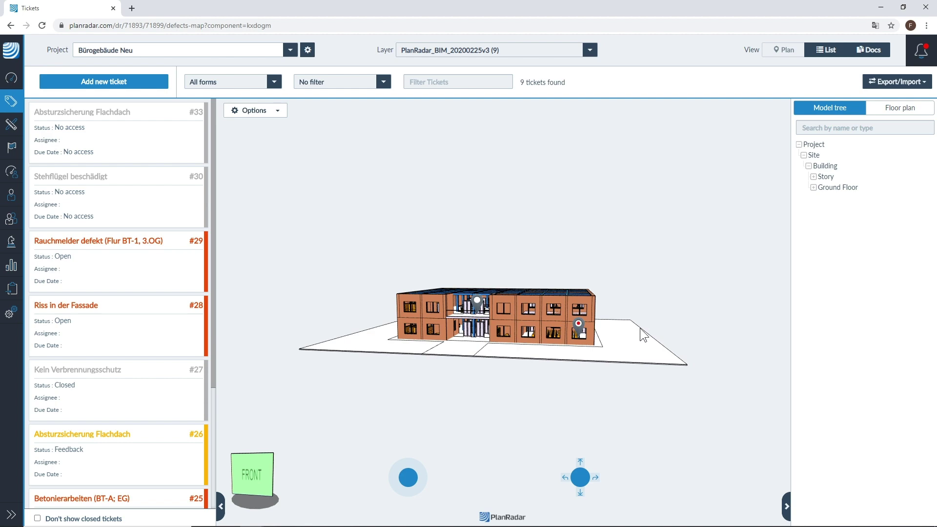
Zoom, then use the navigation joysticks to move the camera toward the facade, panning slightly right
{"action": "scroll", "coordinate": [640, 327], "scroll_direction": "up", "scroll_amount": 5}
{"action": "scroll", "coordinate": [640, 328], "scroll_direction": "down", "scroll_amount": 3}
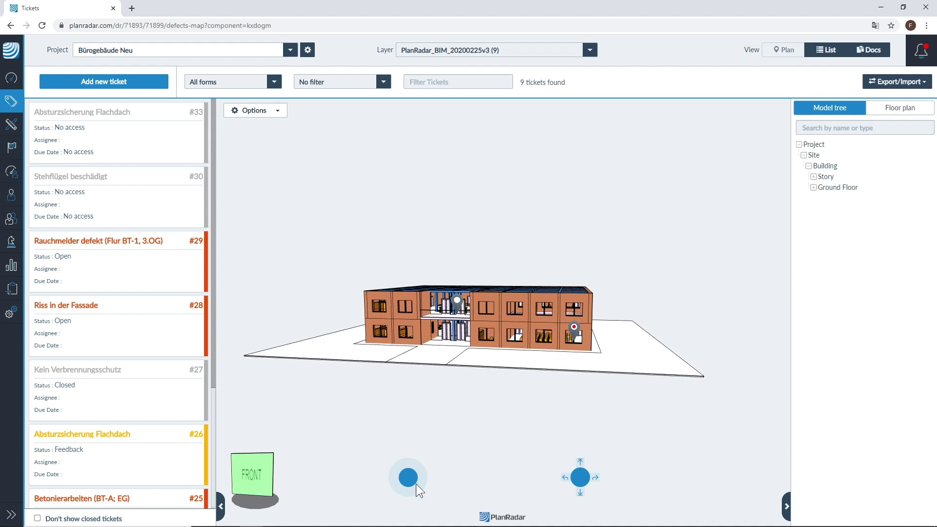
{"action": "left_click_drag", "start_coordinate": [408, 481], "coordinate": [383, 476]}
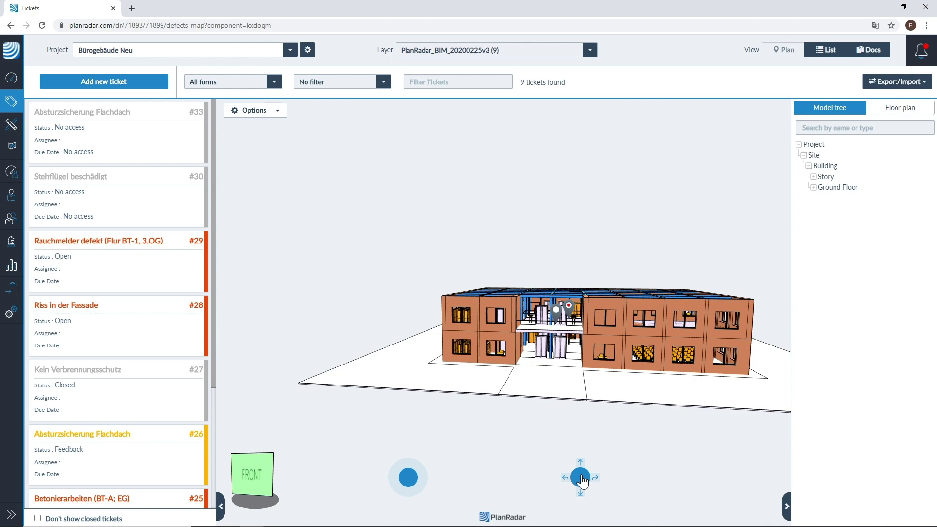
{"action": "mouse_move", "coordinate": [582, 480]}
{"action": "left_mouse_down"}
{"action": "mouse_move", "coordinate": [582, 446]}
{"action": "mouse_move", "coordinate": [583, 498]}
{"action": "mouse_move", "coordinate": [572, 469]}
{"action": "left_mouse_up"}
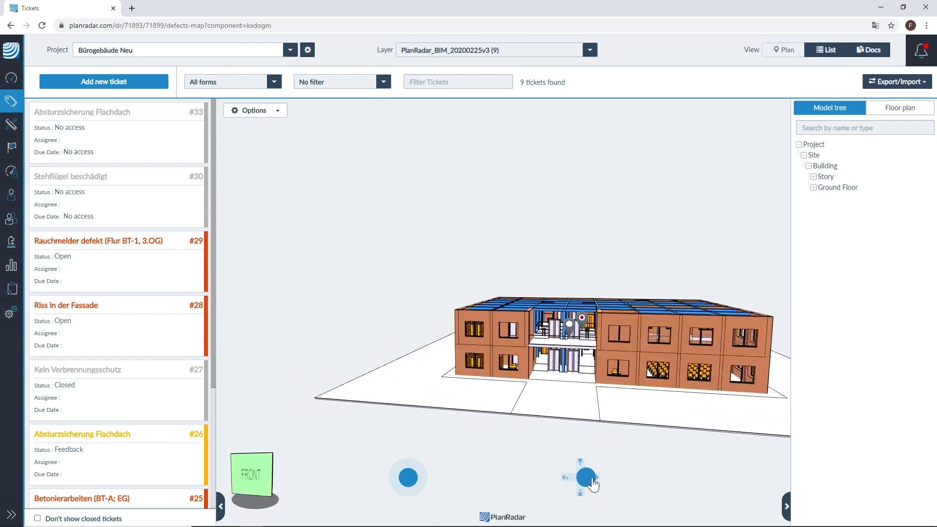
{"action": "left_click_drag", "start_coordinate": [502, 273], "coordinate": [590, 263]}
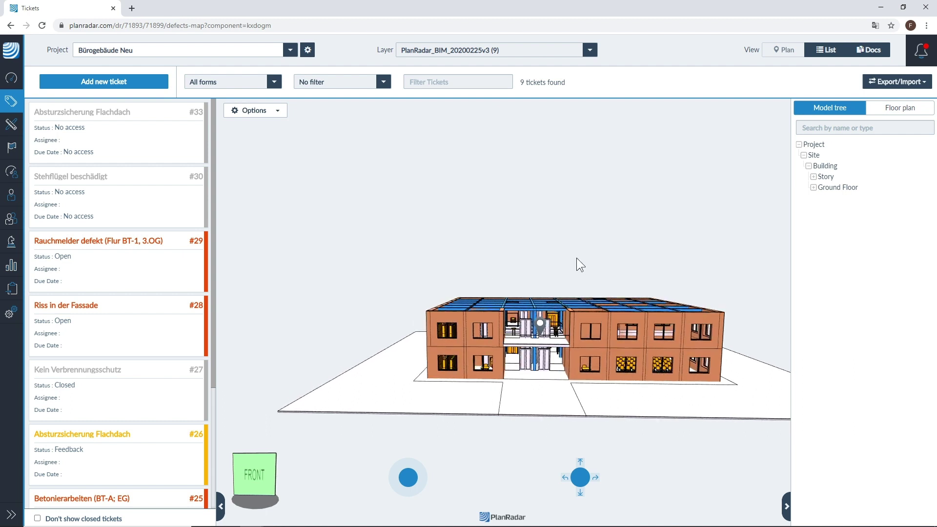
Turn Show occluded tickets on in the viewer Options, then off again
{"action": "left_click", "coordinate": [280, 112]}
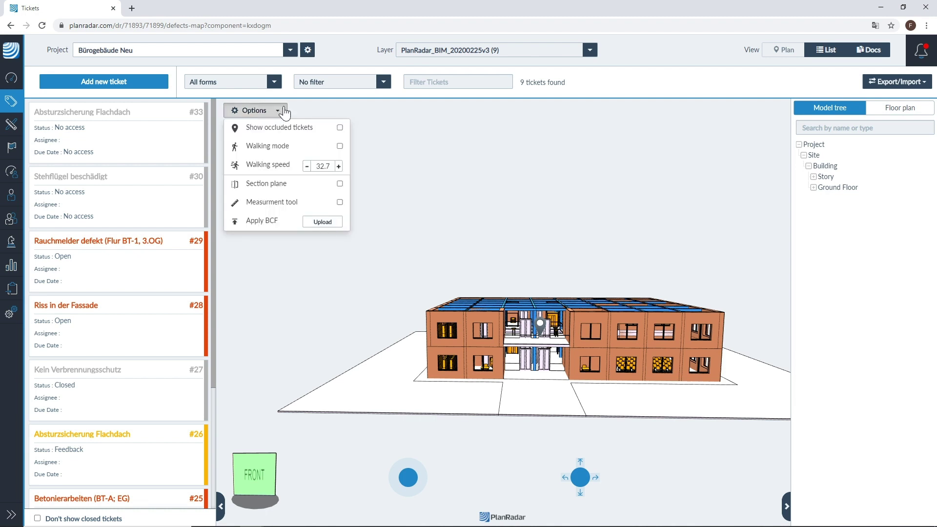
{"action": "left_click", "coordinate": [325, 134]}
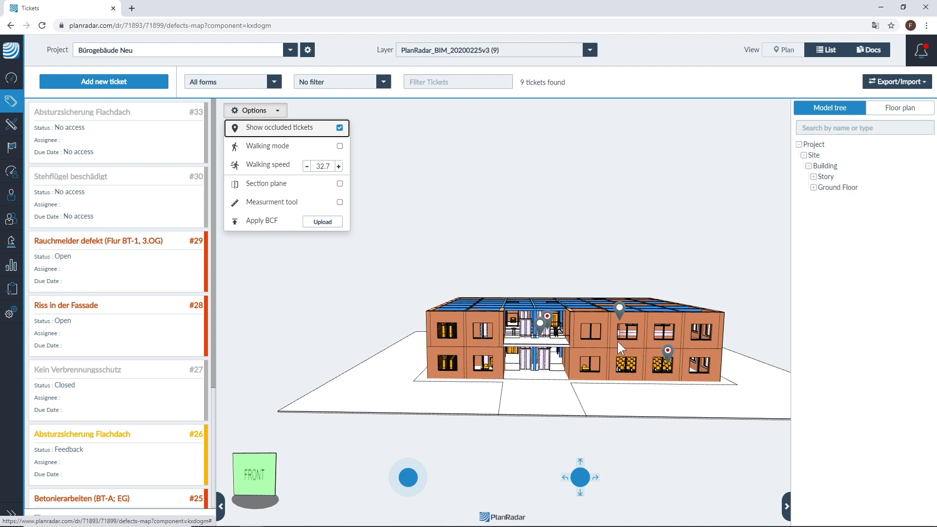
{"action": "left_click", "coordinate": [326, 134]}
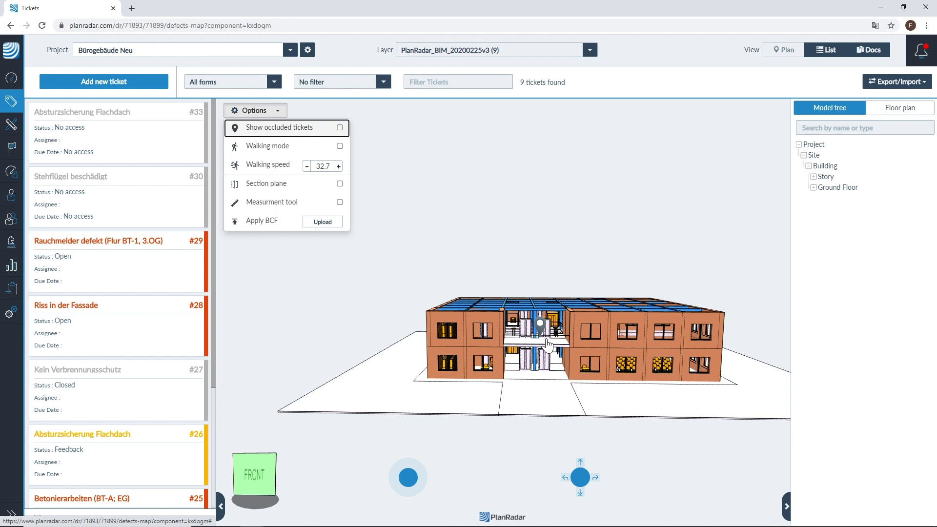
{"action": "scroll", "coordinate": [548, 346], "scroll_direction": "down", "scroll_amount": 3}
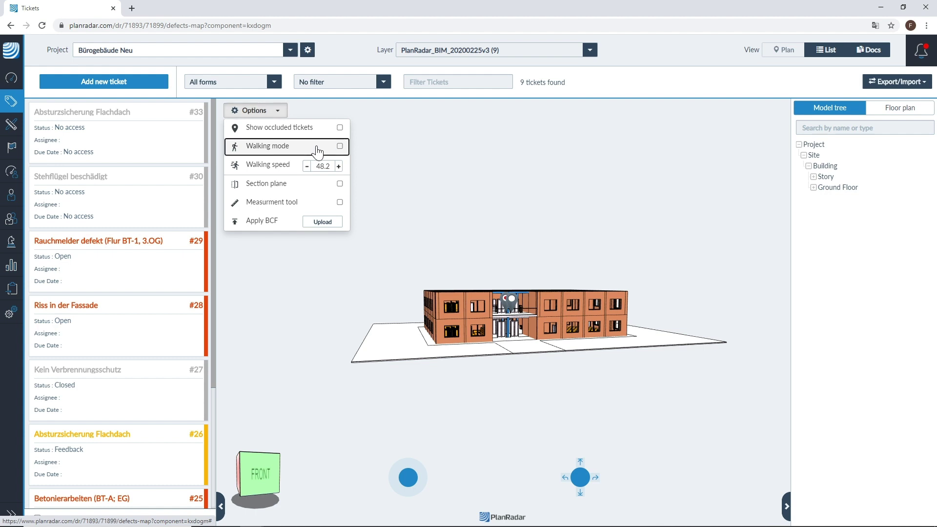
Orbit to a left-front view, try Walking mode, then exit it with Escape at walking speed 33.7
{"action": "left_click", "coordinate": [443, 205]}
{"action": "left_click_drag", "start_coordinate": [417, 218], "coordinate": [424, 246]}
{"action": "middle_click_drag", "start_coordinate": [420, 225], "coordinate": [422, 225]}
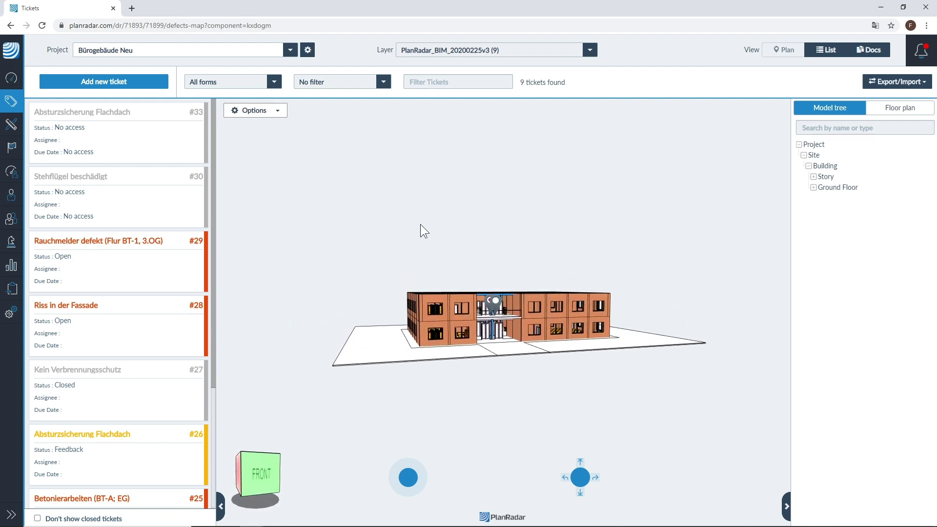
{"action": "left_click", "coordinate": [255, 110]}
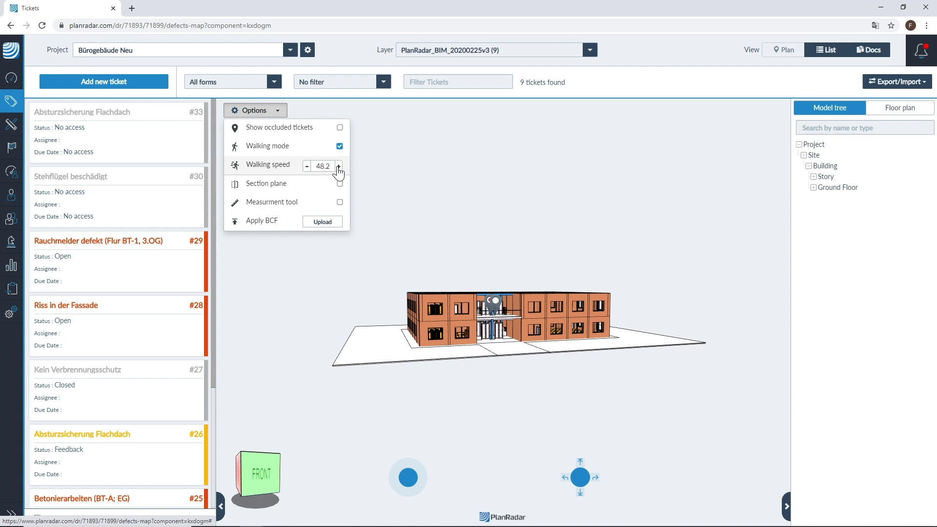
{"action": "key", "text": "Escape"}
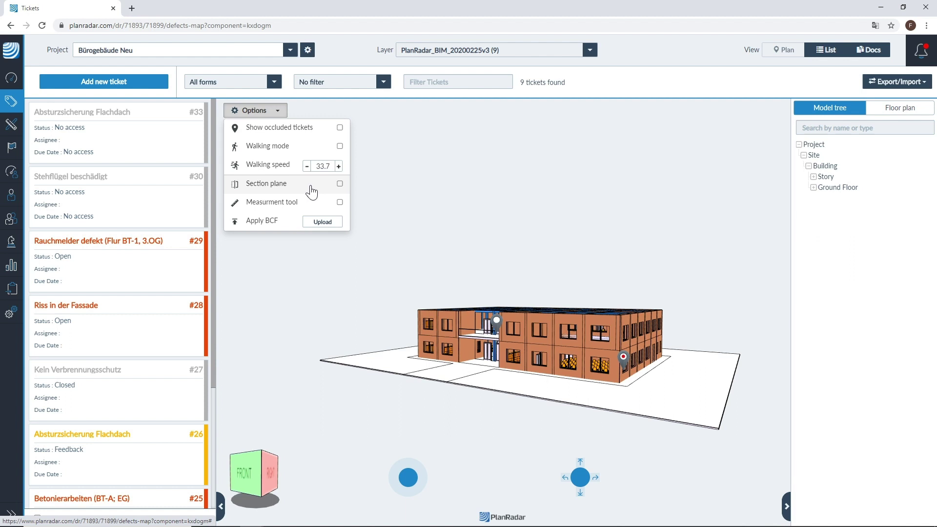
Slice the model with a section plane, tilt and shift it to expose the interior, then remove it
{"action": "left_click", "coordinate": [313, 191]}
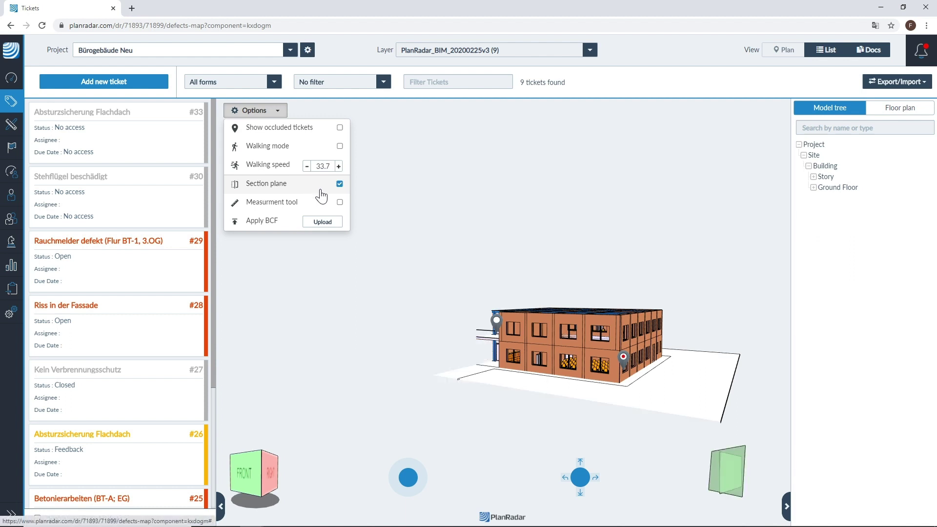
{"action": "left_click", "coordinate": [731, 476]}
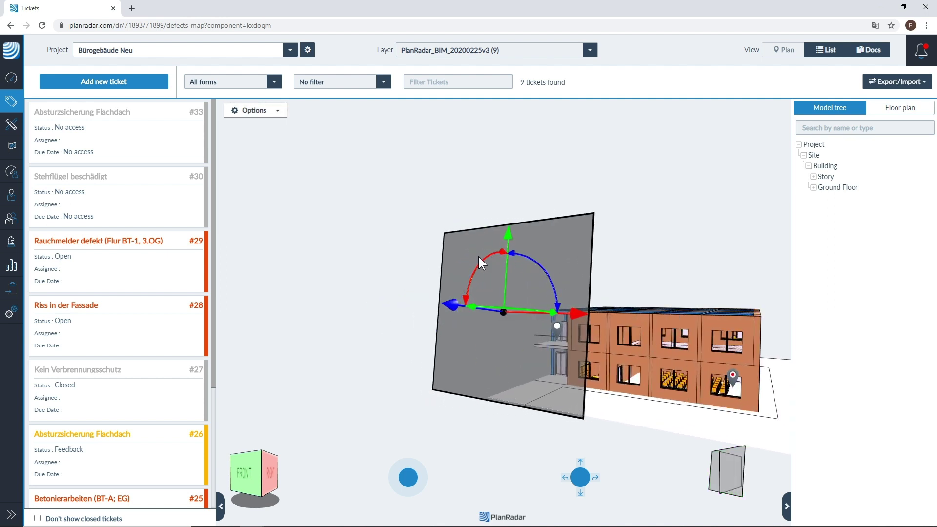
{"action": "mouse_move", "coordinate": [480, 257]}
{"action": "left_mouse_down"}
{"action": "mouse_move", "coordinate": [525, 261]}
{"action": "mouse_move", "coordinate": [551, 288]}
{"action": "mouse_move", "coordinate": [487, 274]}
{"action": "left_mouse_up"}
{"action": "left_click_drag", "start_coordinate": [573, 316], "coordinate": [659, 342]}
{"action": "left_click_drag", "start_coordinate": [541, 324], "coordinate": [606, 299]}
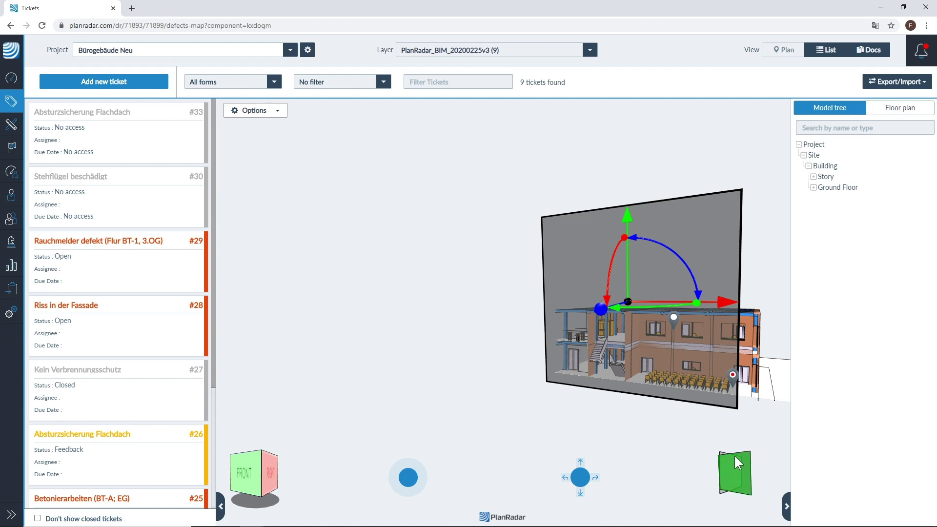
{"action": "left_click", "coordinate": [740, 471]}
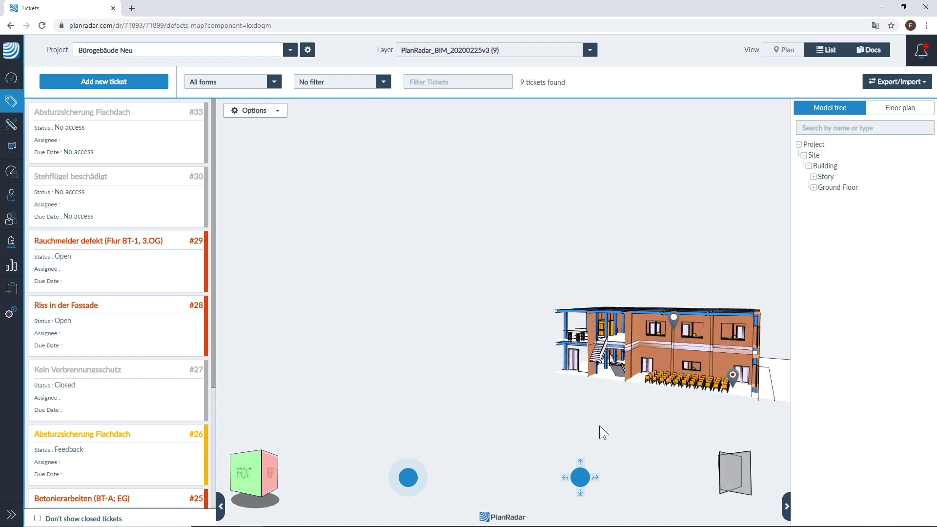
{"action": "left_click_drag", "start_coordinate": [582, 417], "coordinate": [641, 421]}
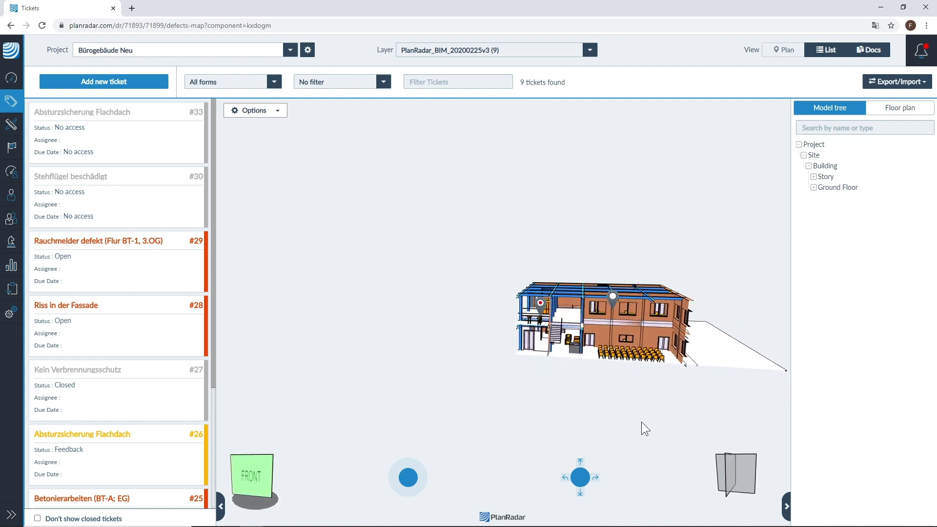
Turn off Section plane, enable the Measurment tool, and measure about 2.77 m at the balcony door
{"action": "left_click", "coordinate": [276, 116]}
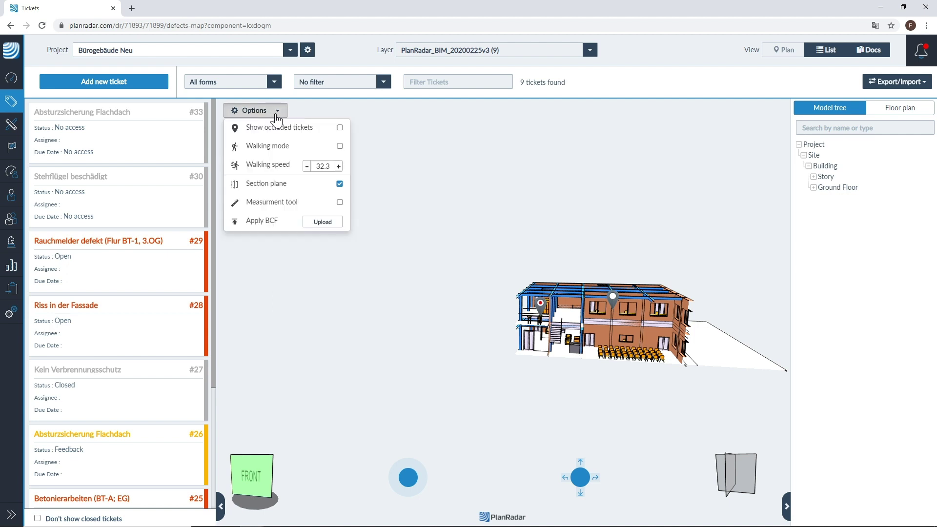
{"action": "left_click", "coordinate": [322, 190]}
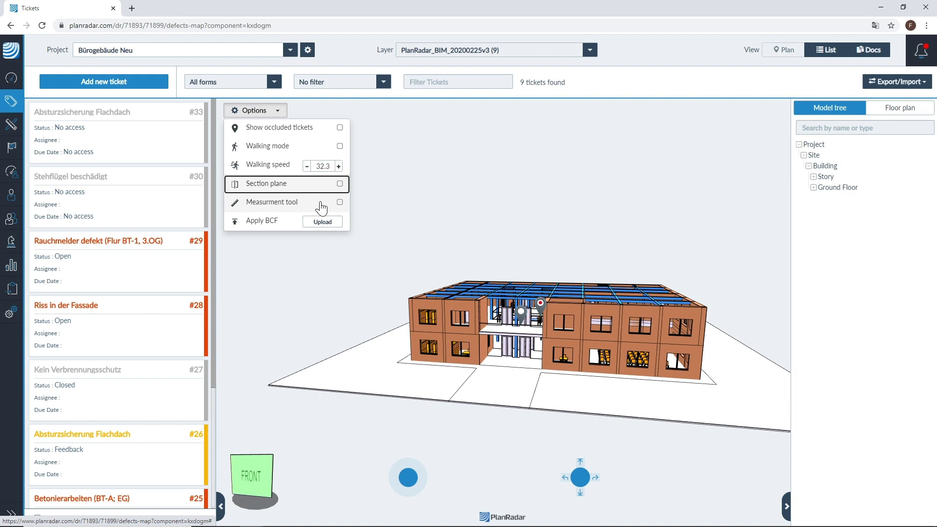
{"action": "left_click", "coordinate": [322, 209]}
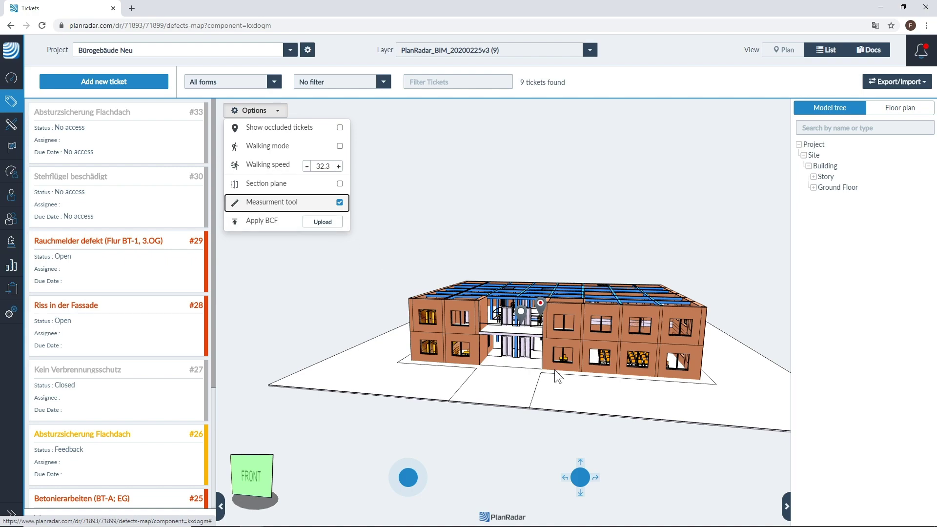
{"action": "scroll", "coordinate": [554, 372], "scroll_direction": "up", "scroll_amount": 10}
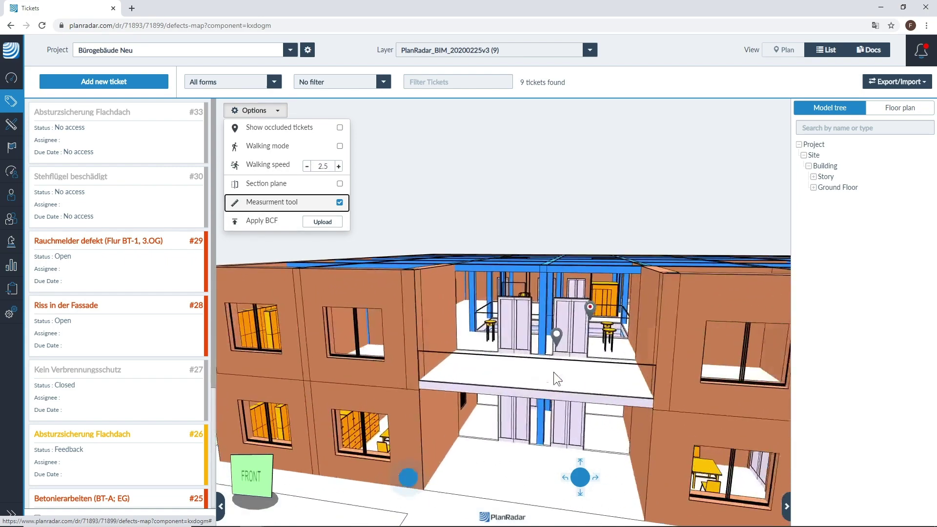
{"action": "left_click", "coordinate": [497, 358]}
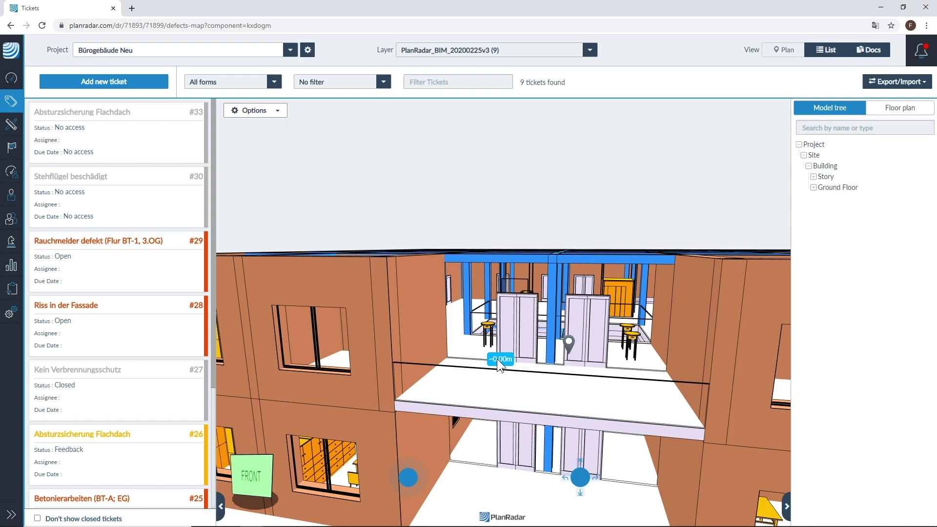
{"action": "left_click", "coordinate": [537, 296]}
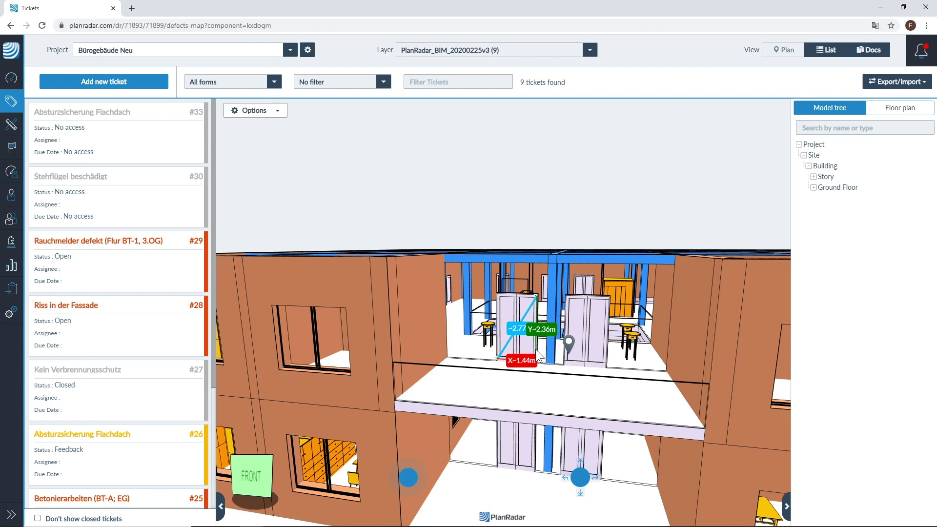
{"action": "left_click", "coordinate": [268, 112]}
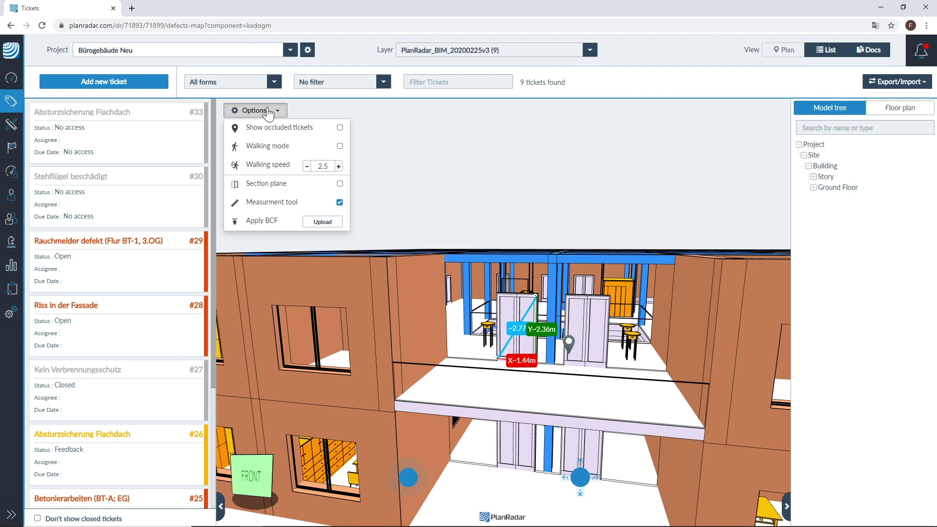
Switch off the measurement, view the Apply BCF Upload option, and open the Export/Import menu
{"action": "left_click", "coordinate": [321, 206]}
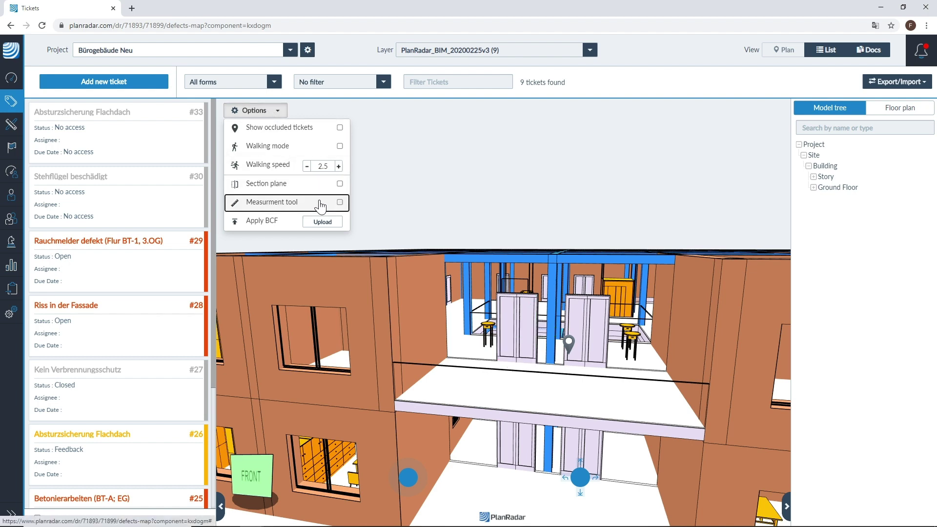
{"action": "left_click", "coordinate": [275, 117]}
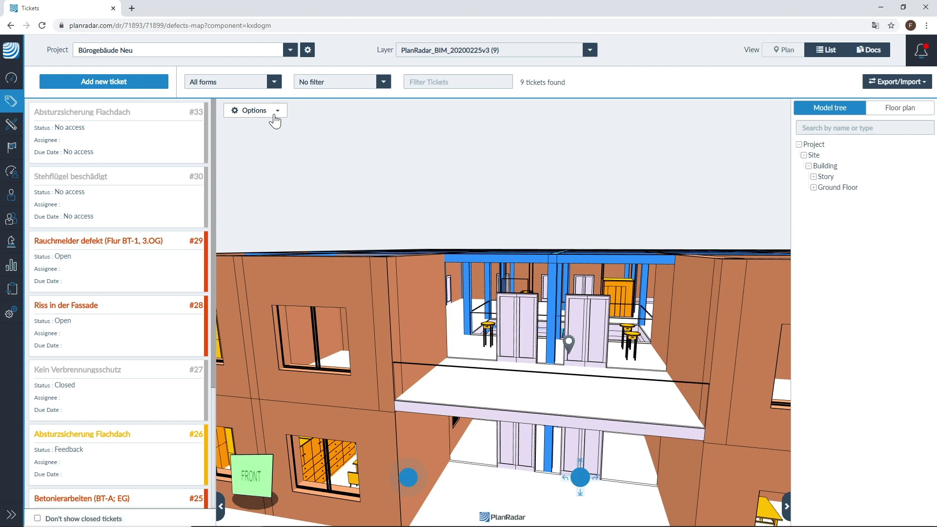
{"action": "left_click", "coordinate": [274, 117]}
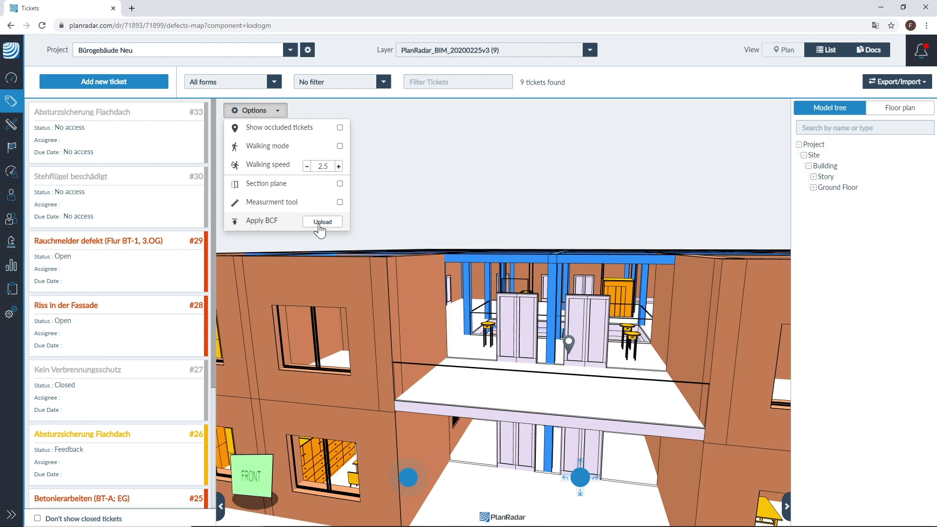
{"action": "left_click", "coordinate": [902, 82]}
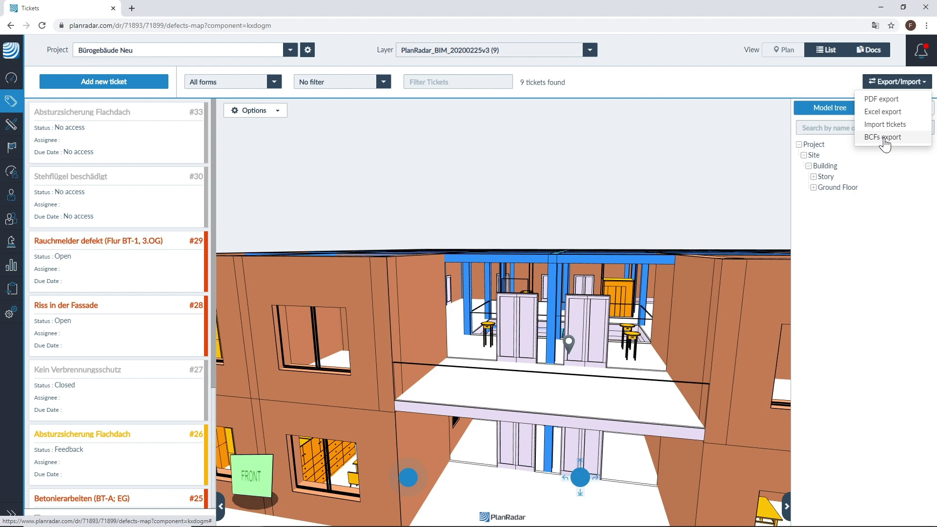
Close the Export/Import menu, leaving the Project properties (nullxnullxnull) shown below the Model tree
{"action": "left_click", "coordinate": [714, 88]}
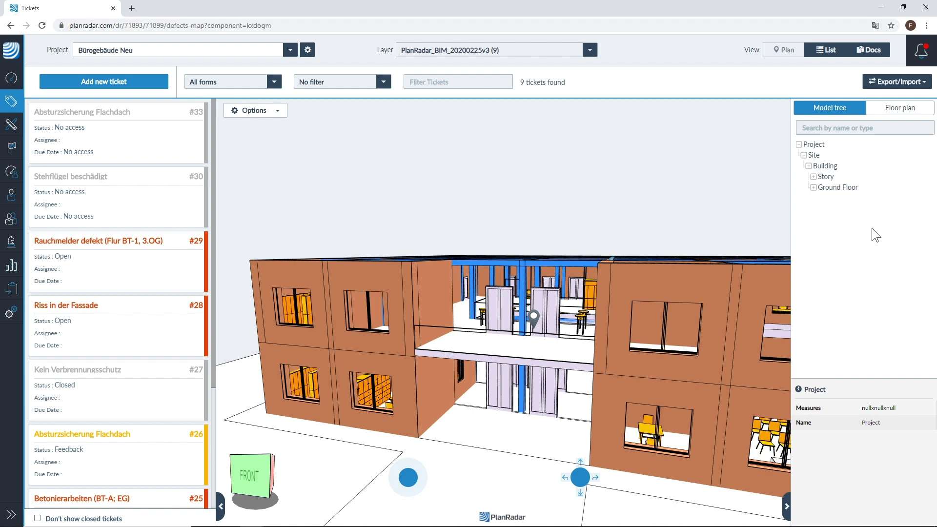
Select FU - 022 under the expanded Story, zoom to the facade door, then show the Floor plan tab
{"action": "left_click", "coordinate": [813, 177]}
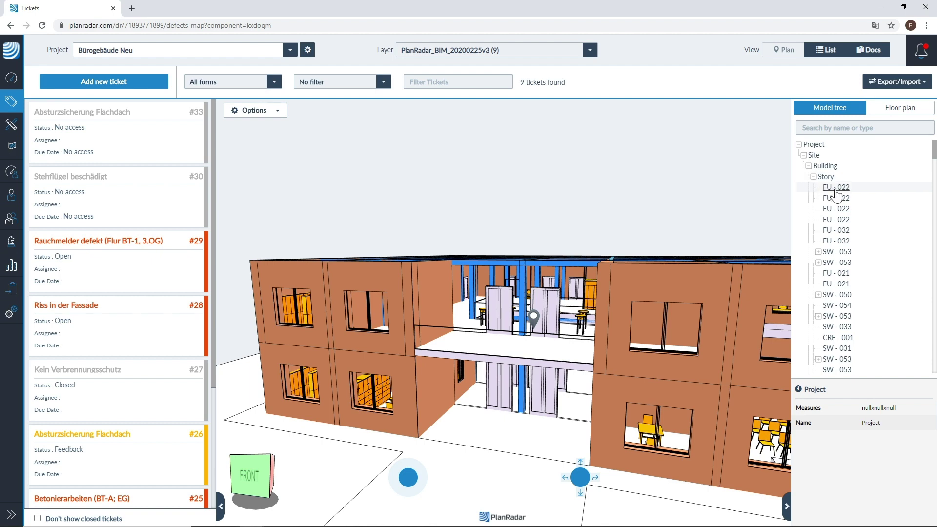
{"action": "left_click", "coordinate": [836, 190]}
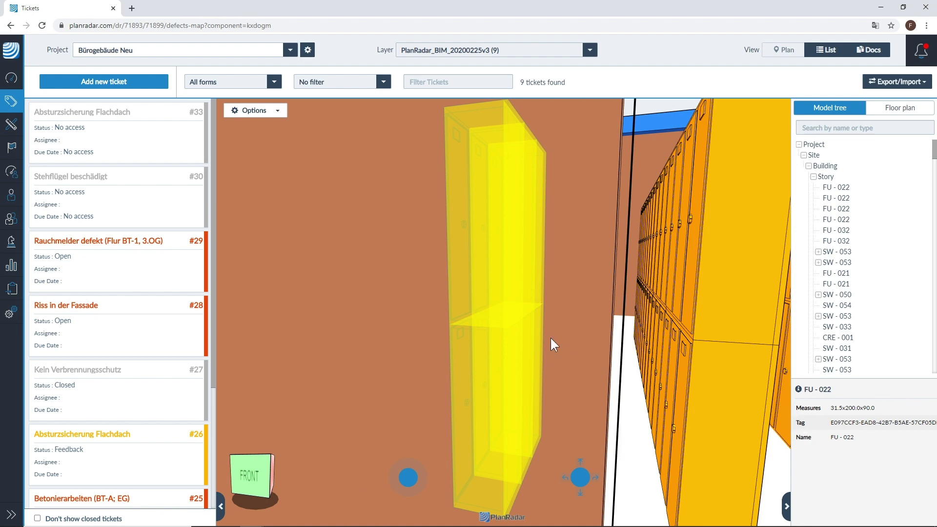
{"action": "scroll", "coordinate": [590, 335], "scroll_direction": "down", "scroll_amount": 10}
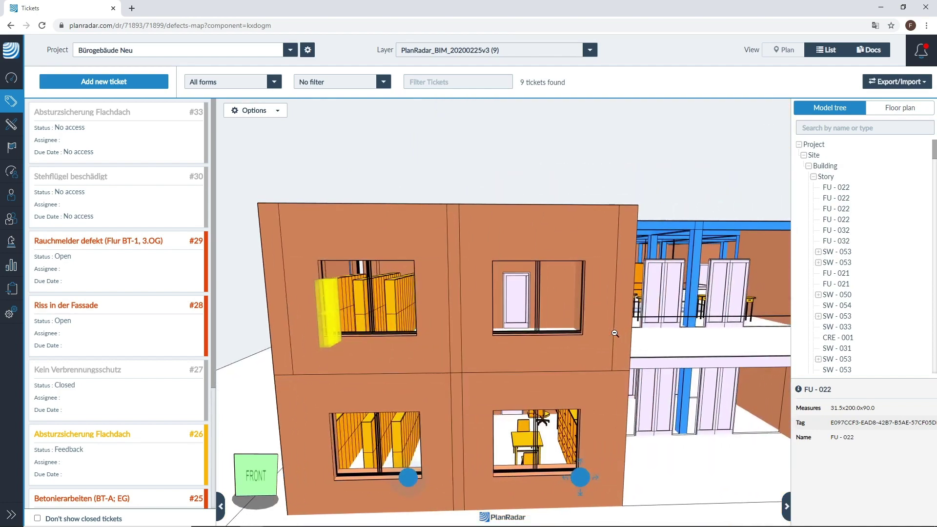
{"action": "scroll", "coordinate": [614, 334], "scroll_direction": "down", "scroll_amount": 5}
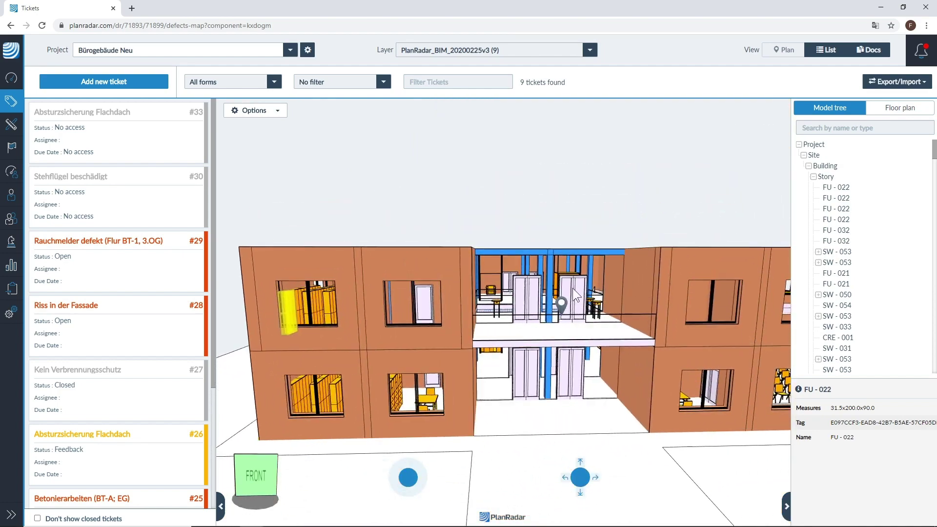
{"action": "double_click", "coordinate": [573, 288]}
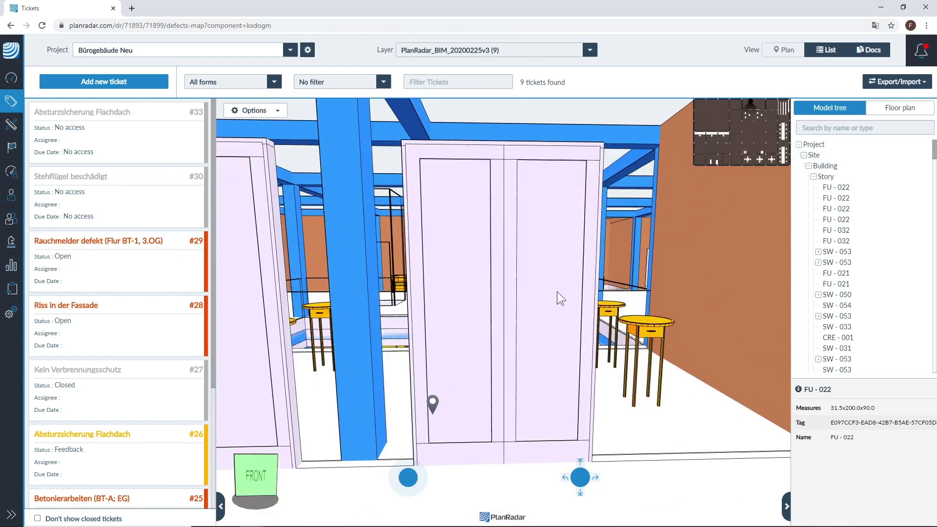
{"action": "scroll", "coordinate": [558, 291], "scroll_direction": "down", "scroll_amount": 10}
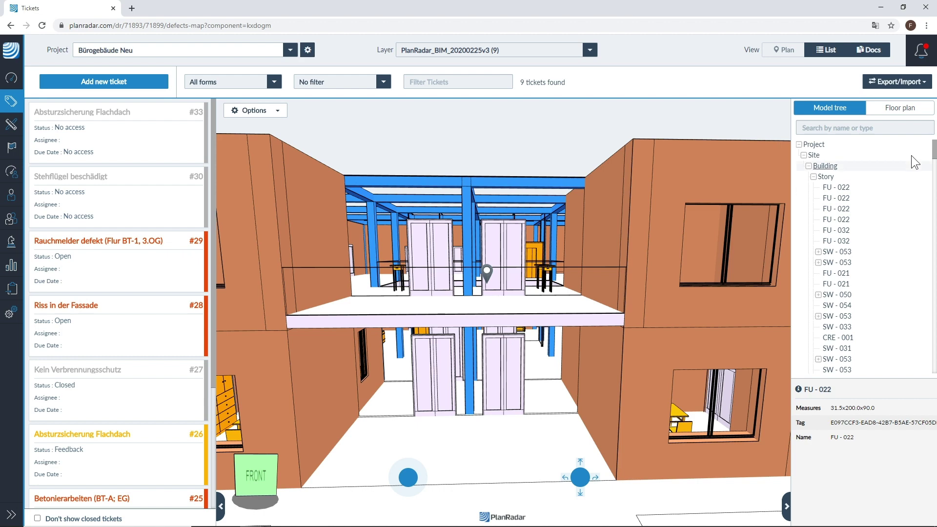
{"action": "left_click", "coordinate": [910, 114]}
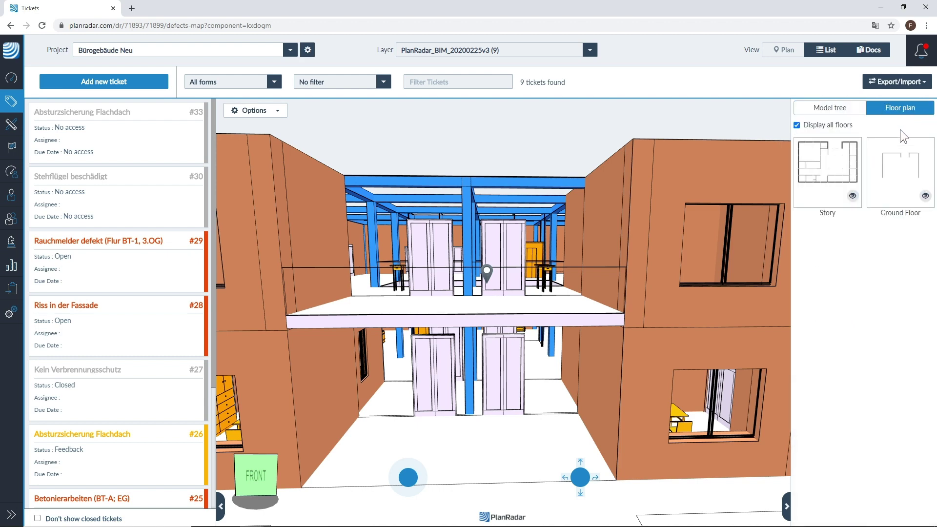
Hide and re-show the Story floor, then fly the camera into the Story floor
{"action": "mouse_move", "coordinate": [853, 192]}
{"action": "left_click", "coordinate": [853, 196]}
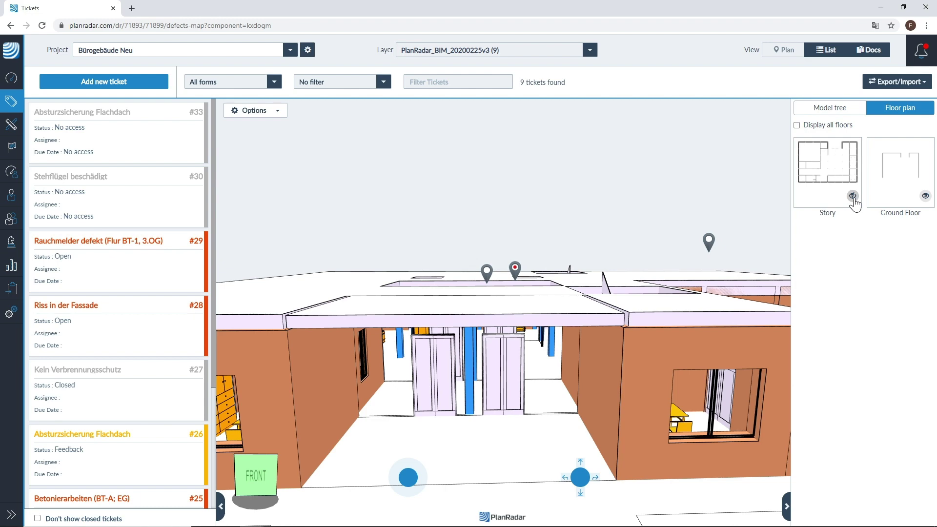
{"action": "left_click", "coordinate": [852, 196]}
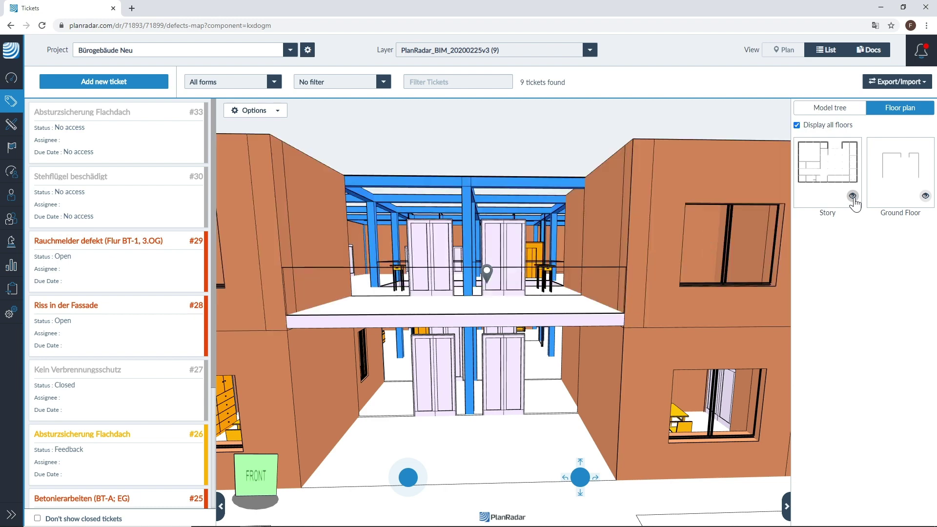
{"action": "left_click", "coordinate": [827, 172]}
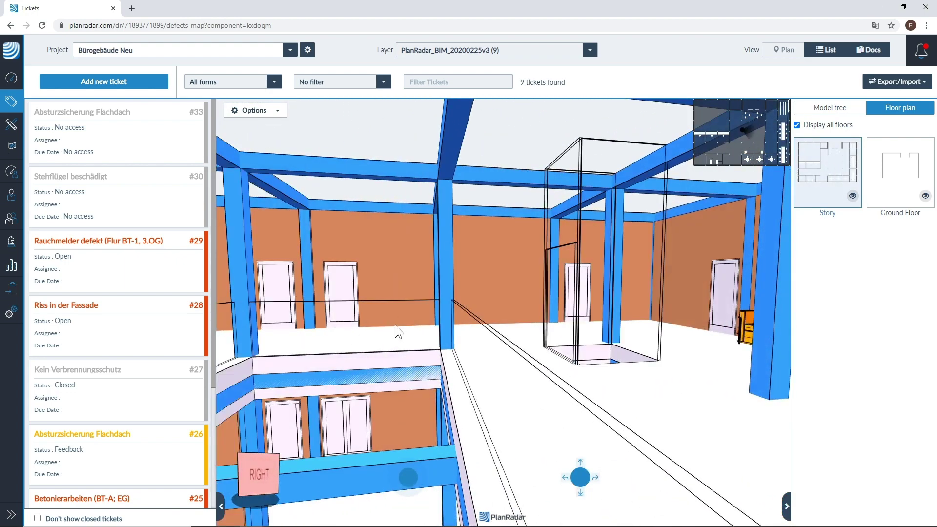
Pan along the orange wall and turn the view inside the Story floor to face the back-wall door
{"action": "scroll", "coordinate": [538, 321], "scroll_direction": "down", "scroll_amount": 5}
{"action": "left_click_drag", "start_coordinate": [537, 320], "coordinate": [461, 354]}
{"action": "scroll", "coordinate": [537, 357], "scroll_direction": "up", "scroll_amount": 5}
{"action": "left_click_drag", "start_coordinate": [581, 360], "coordinate": [508, 347]}
{"action": "scroll", "coordinate": [520, 308], "scroll_direction": "down", "scroll_amount": 2}
{"action": "scroll", "coordinate": [520, 308], "scroll_direction": "down", "scroll_amount": 3}
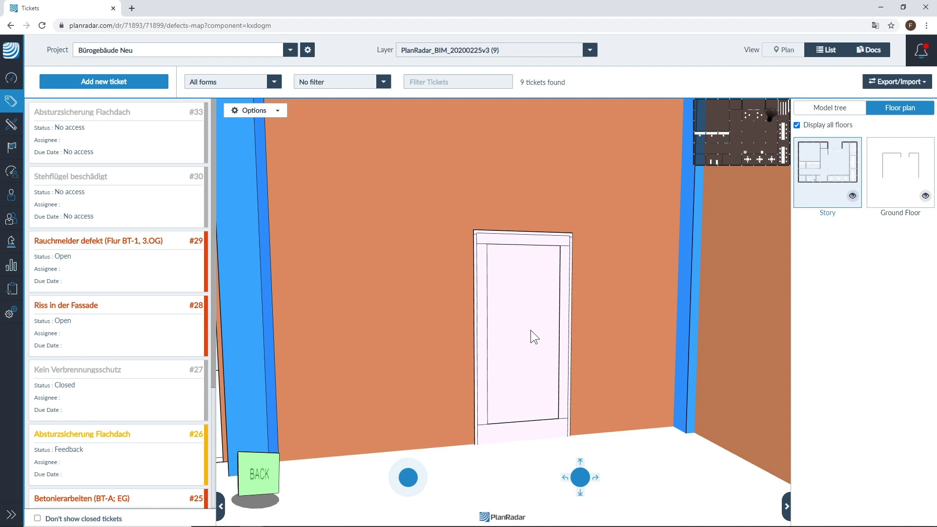
Pin a ticket titled 'Broken Door' on the door, assign it to a team member, and save it
{"action": "left_click", "coordinate": [537, 317]}
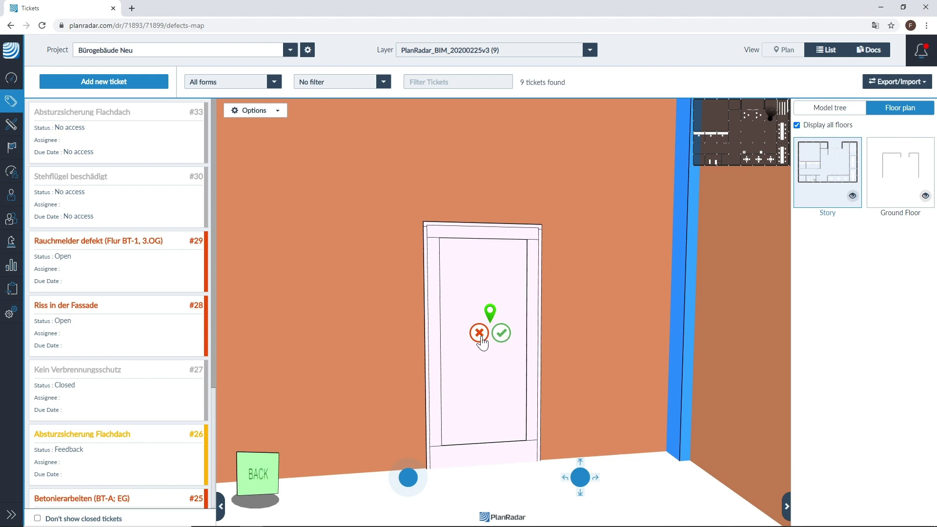
{"action": "left_click", "coordinate": [502, 333]}
{"action": "left_click", "coordinate": [458, 143]}
{"action": "type", "text": "Brok"}
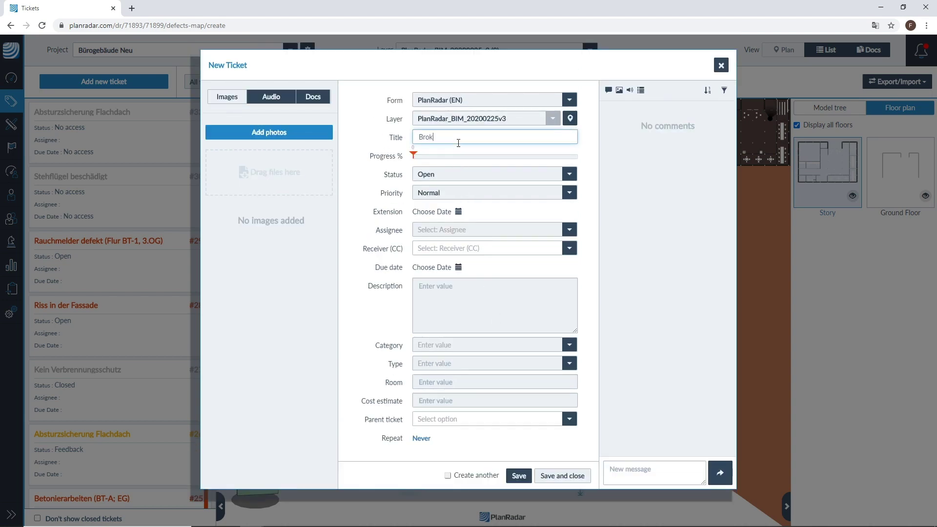
{"action": "type", "text": "en Door"}
{"action": "left_click", "coordinate": [459, 228]}
{"action": "left_click", "coordinate": [471, 264]}
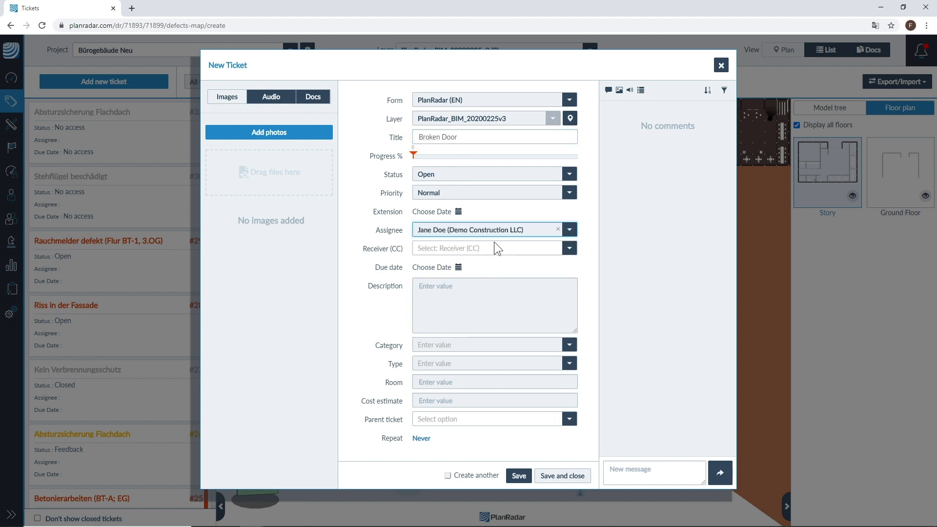
{"action": "left_click", "coordinate": [557, 476]}
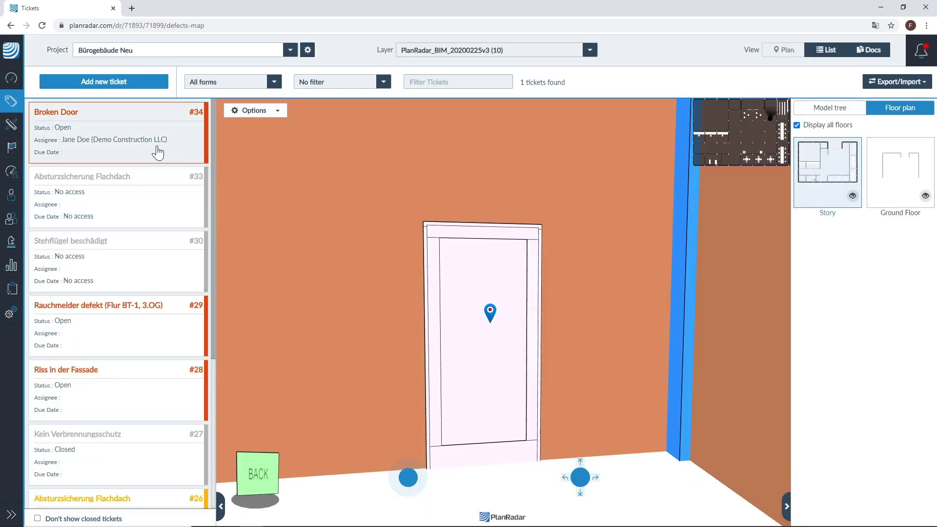
Find tickets #28 Riss in der Fassade and #29 Rauchmelder defekt from the ticket list
{"action": "scroll", "coordinate": [159, 303], "scroll_direction": "down", "scroll_amount": 2}
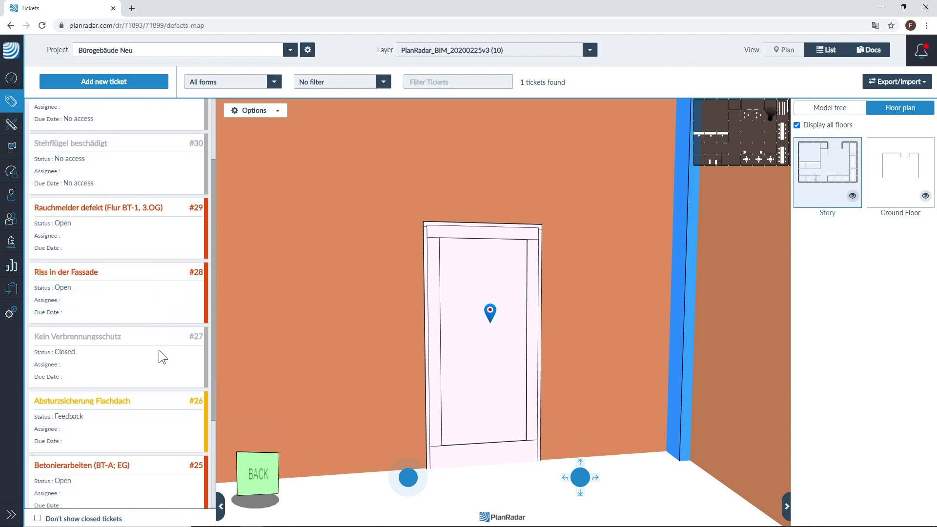
{"action": "left_click", "coordinate": [149, 306]}
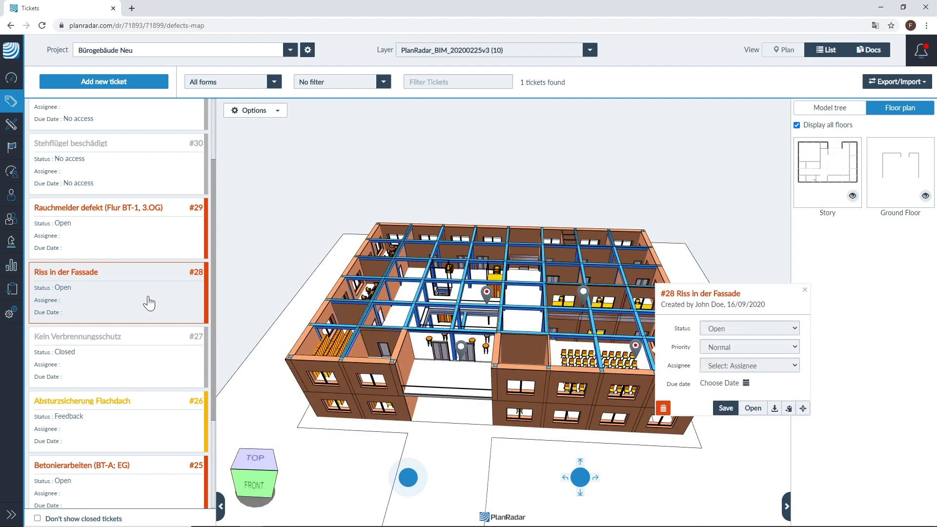
{"action": "left_click", "coordinate": [137, 246]}
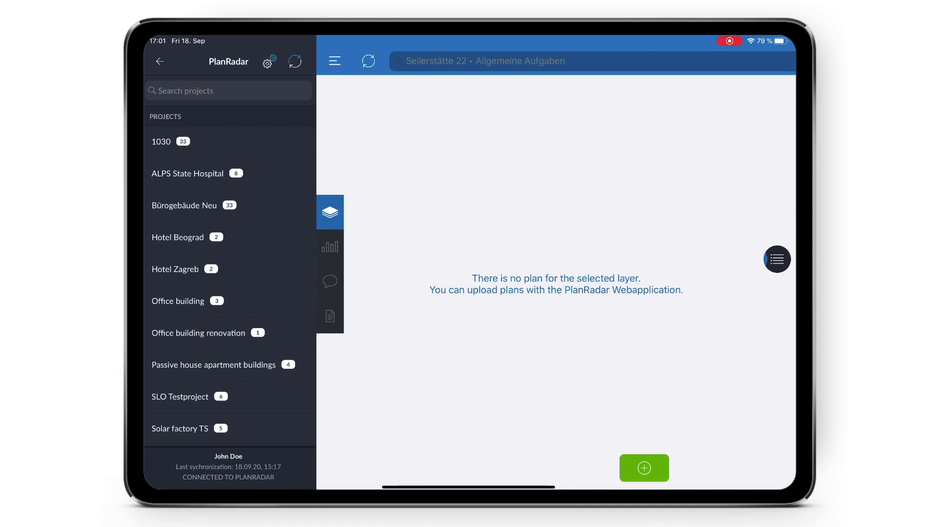
Open the Bürogebäude Neu project and its PlanRadar_BIM_20200225v3 BIM model on the iPad
{"action": "left_click", "coordinate": [184, 205]}
{"action": "left_click", "coordinate": [297, 217]}
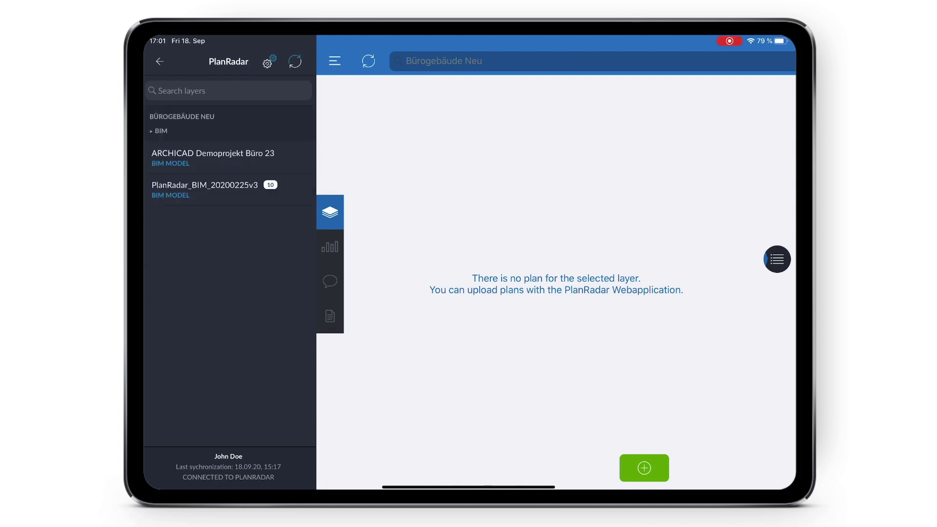
{"action": "left_click", "coordinate": [205, 190]}
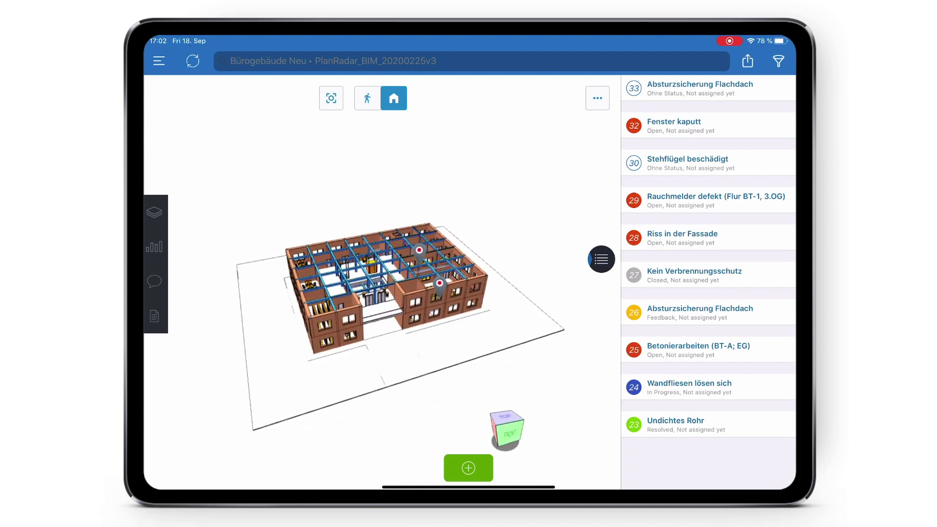
In walk mode with the ticket list closed, move toward and below the building, then return home
{"action": "left_click", "coordinate": [367, 98]}
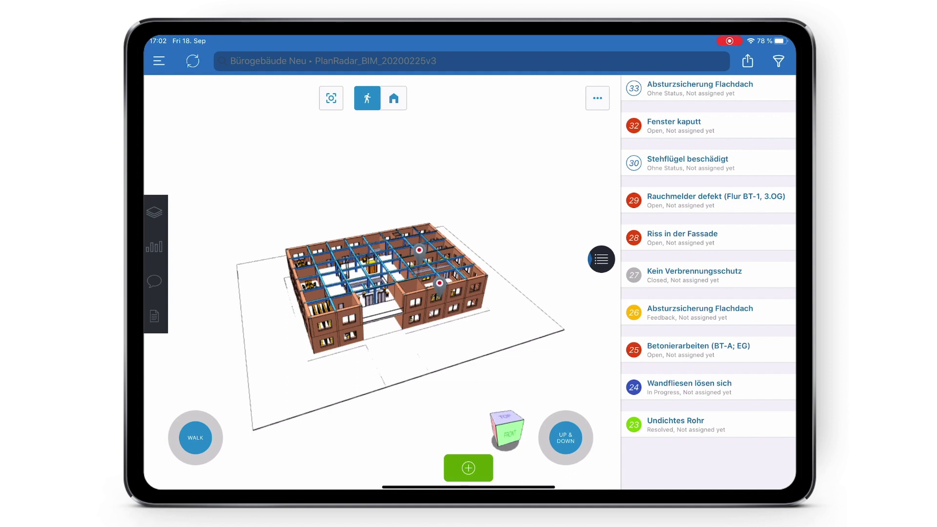
{"action": "left_click", "coordinate": [601, 259]}
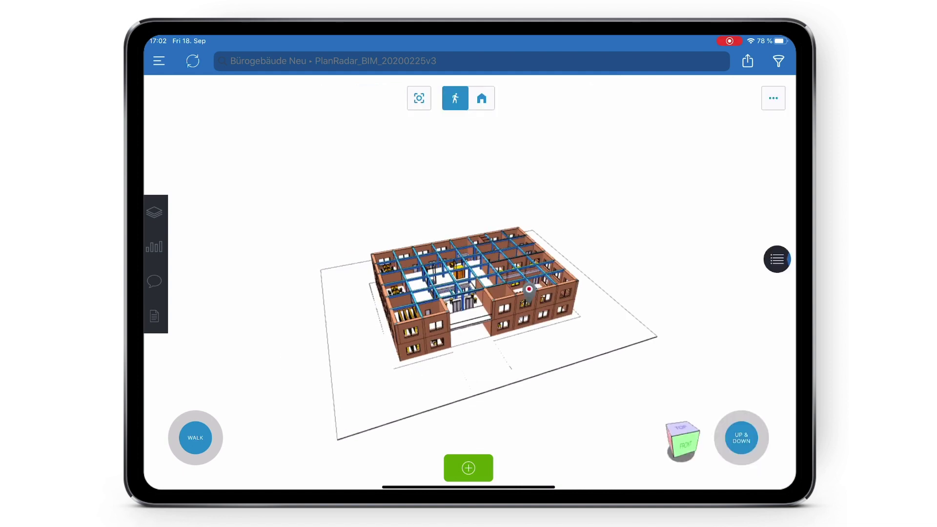
{"action": "left_click_drag", "start_coordinate": [195, 438], "coordinate": [195, 410]}
{"action": "left_click_drag", "start_coordinate": [741, 438], "coordinate": [741, 457]}
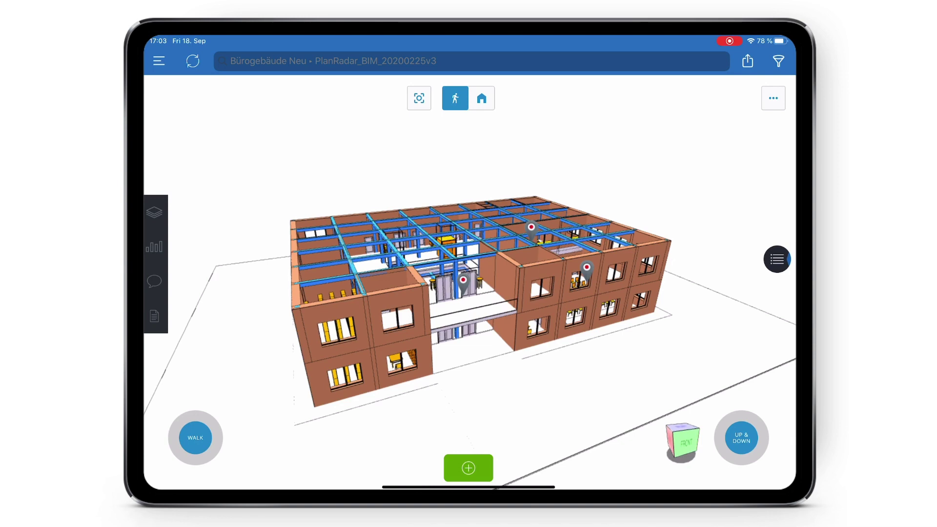
{"action": "left_click", "coordinate": [482, 98]}
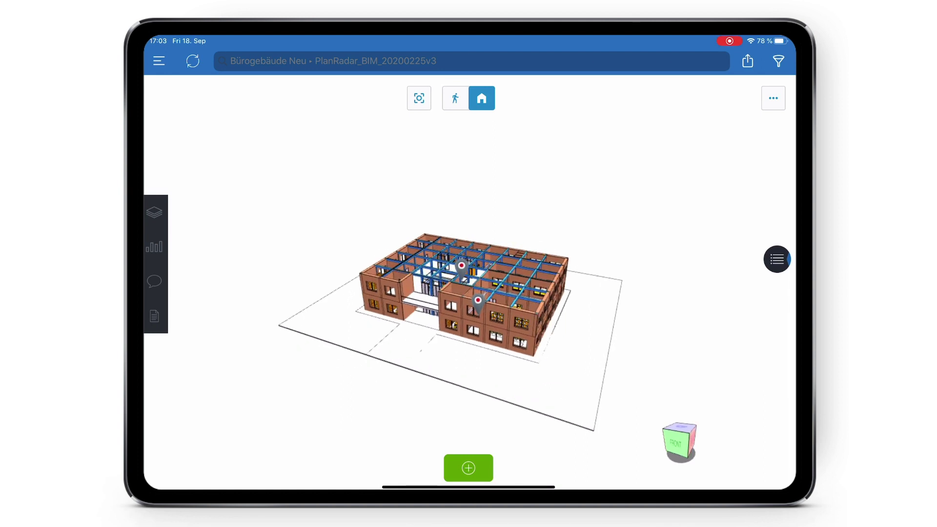
{"action": "left_click", "coordinate": [773, 98]}
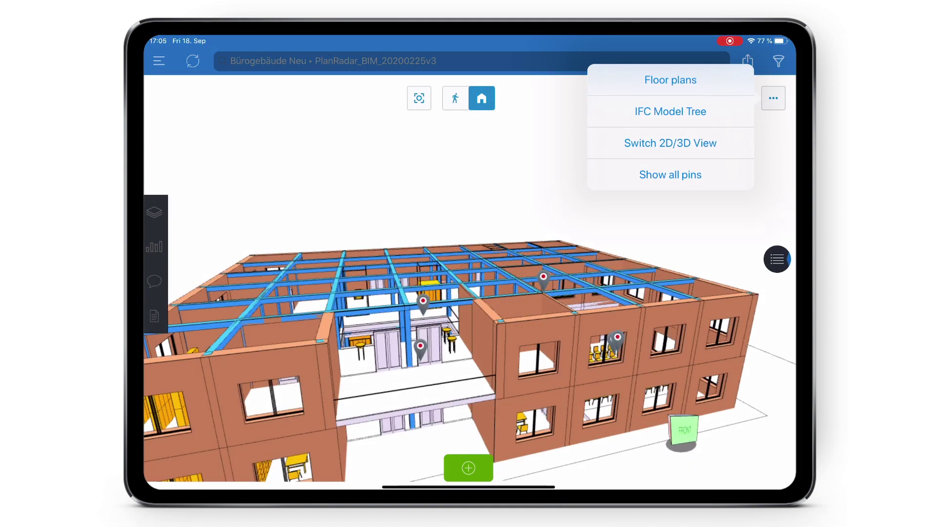
Open Floor plans and toggle the upper storeys off and on again
{"action": "left_click", "coordinate": [670, 80]}
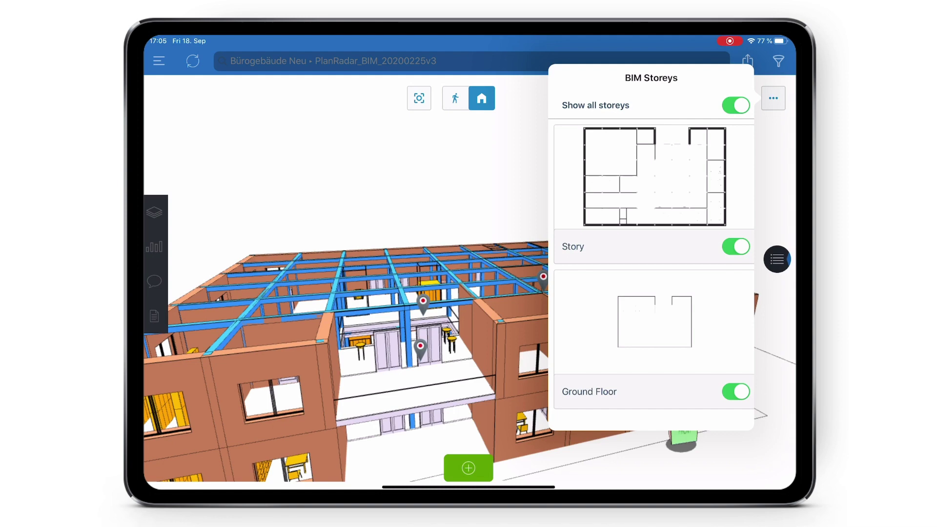
{"action": "left_click", "coordinate": [735, 105]}
{"action": "left_click", "coordinate": [735, 105]}
{"action": "left_click", "coordinate": [736, 247]}
{"action": "left_click", "coordinate": [736, 104]}
Expand the IFC Model Tree through Project, Site, Building and Ground Floor, and center on BMR - 001
{"action": "left_click", "coordinate": [773, 98]}
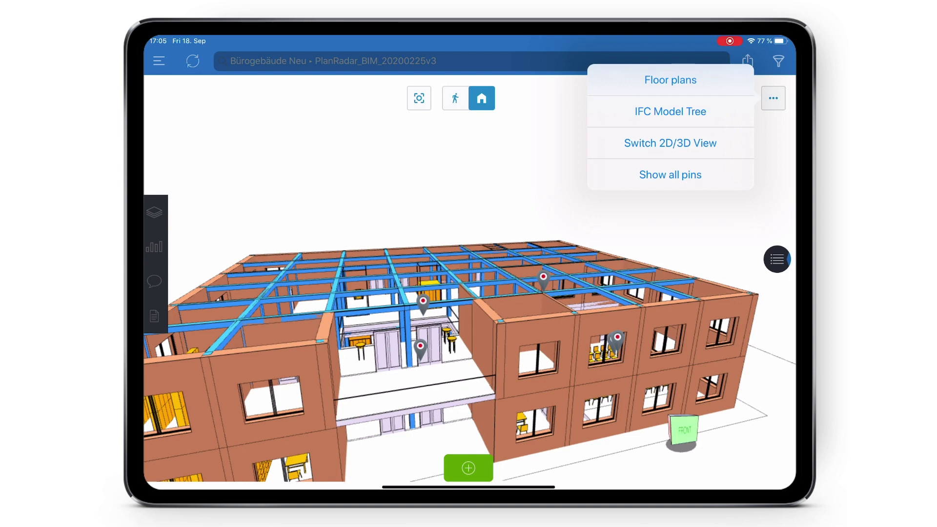
{"action": "left_click", "coordinate": [670, 111]}
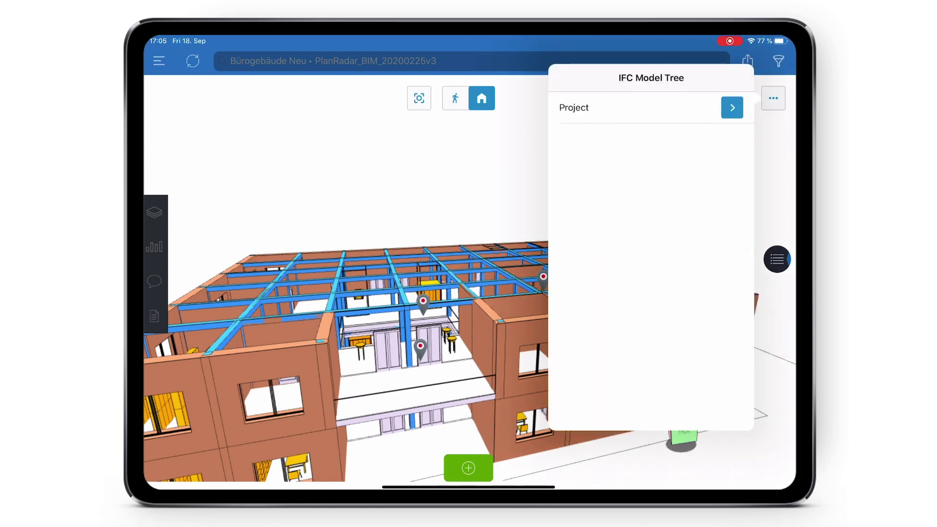
{"action": "left_click", "coordinate": [732, 107]}
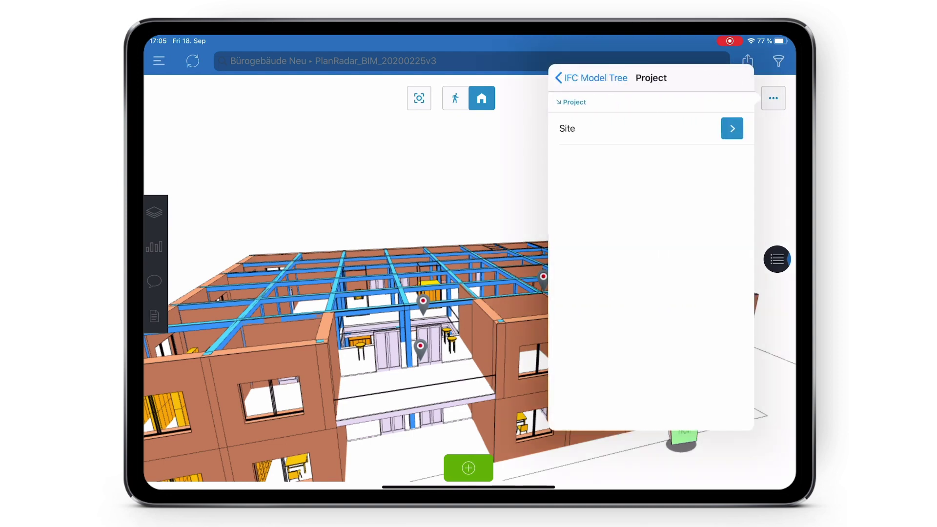
{"action": "left_click", "coordinate": [732, 129]}
{"action": "left_click", "coordinate": [732, 149]}
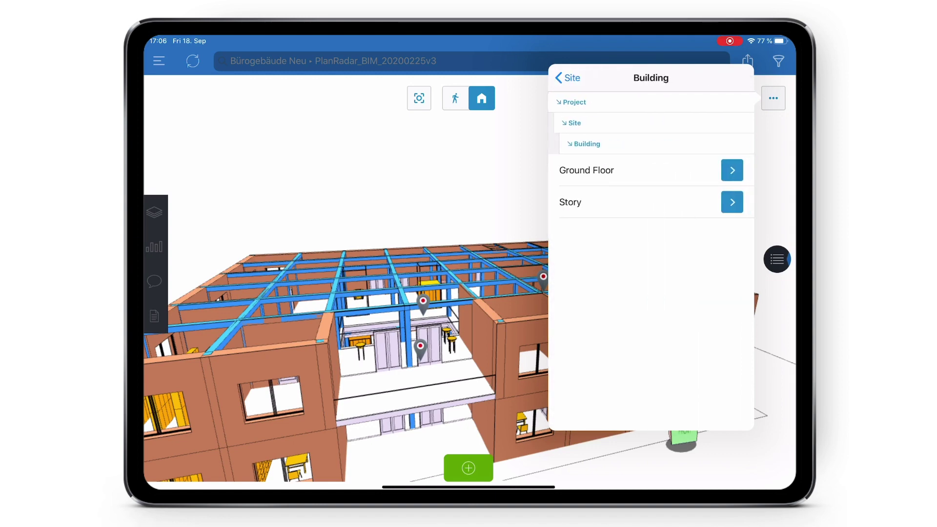
{"action": "left_click", "coordinate": [732, 170]}
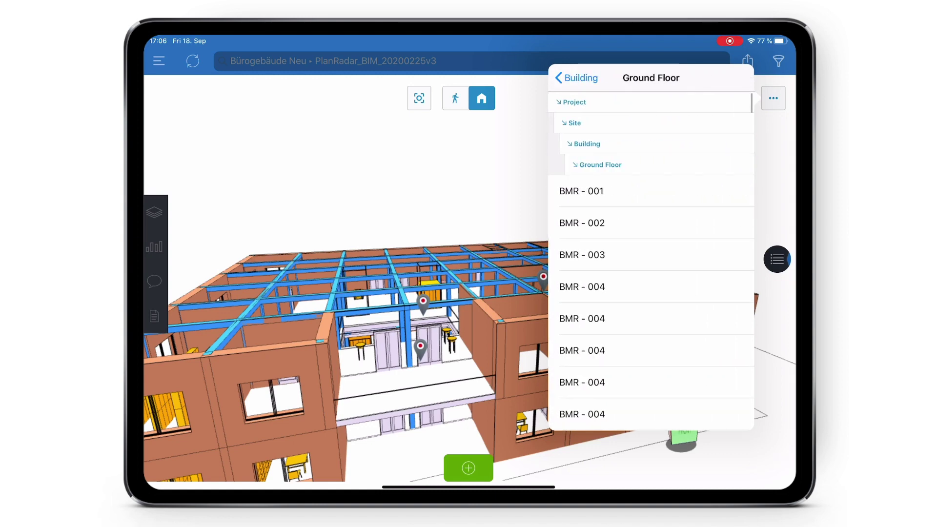
{"action": "left_click", "coordinate": [634, 191]}
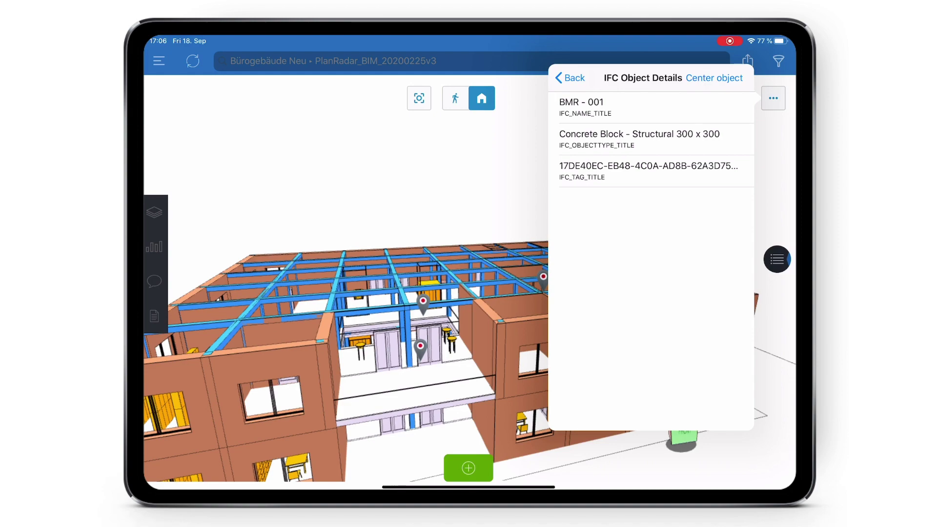
{"action": "left_click", "coordinate": [714, 78]}
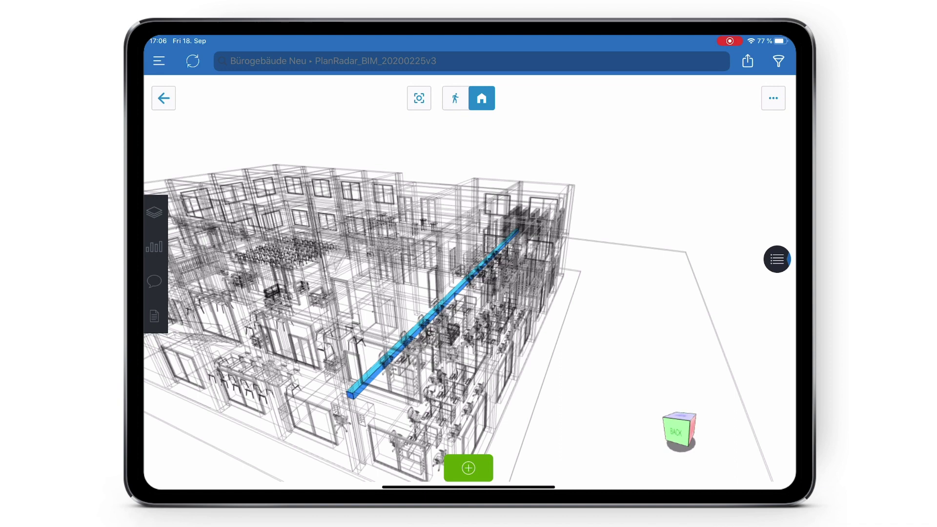
Leave the isolated object view and switch the model to the 2D floor plan
{"action": "left_click", "coordinate": [163, 98]}
{"action": "left_click", "coordinate": [773, 98]}
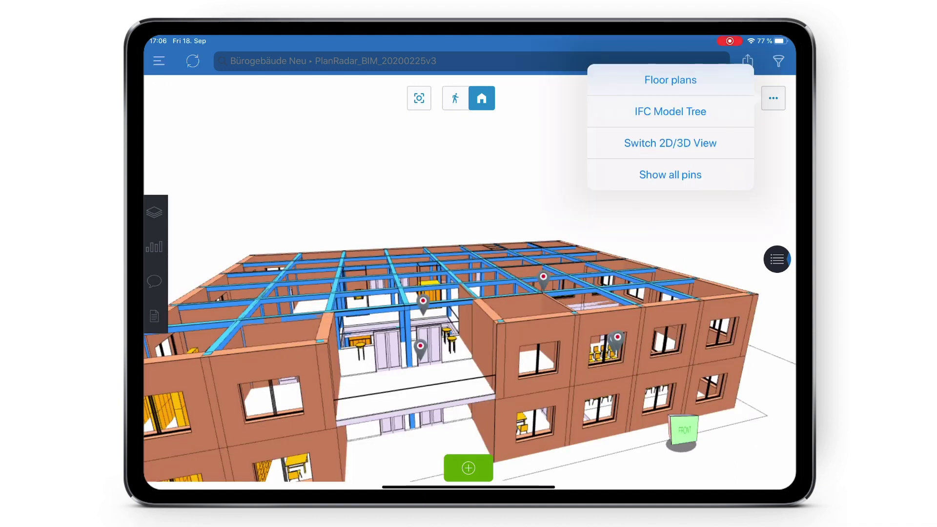
{"action": "left_click", "coordinate": [670, 143]}
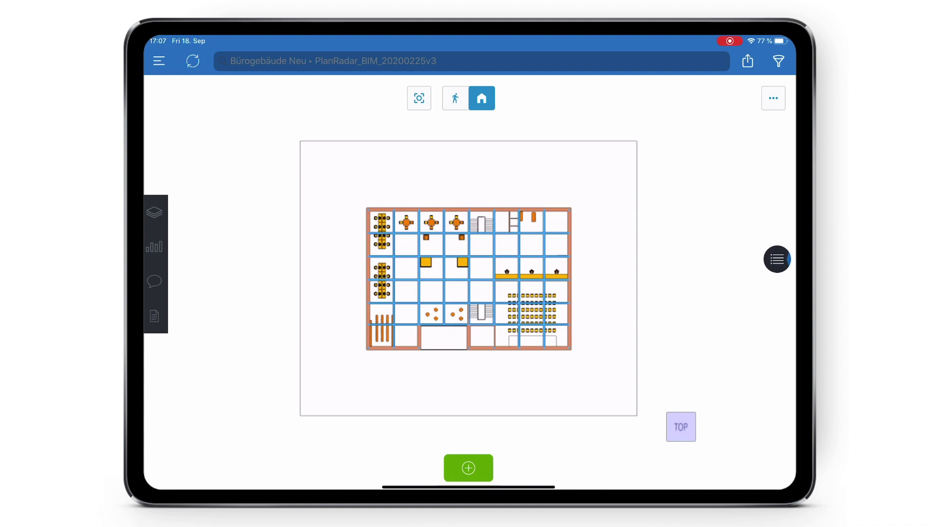
Switch the floor plan back to the 3D view and reopen the options list to show all pins
{"action": "left_click", "coordinate": [773, 98]}
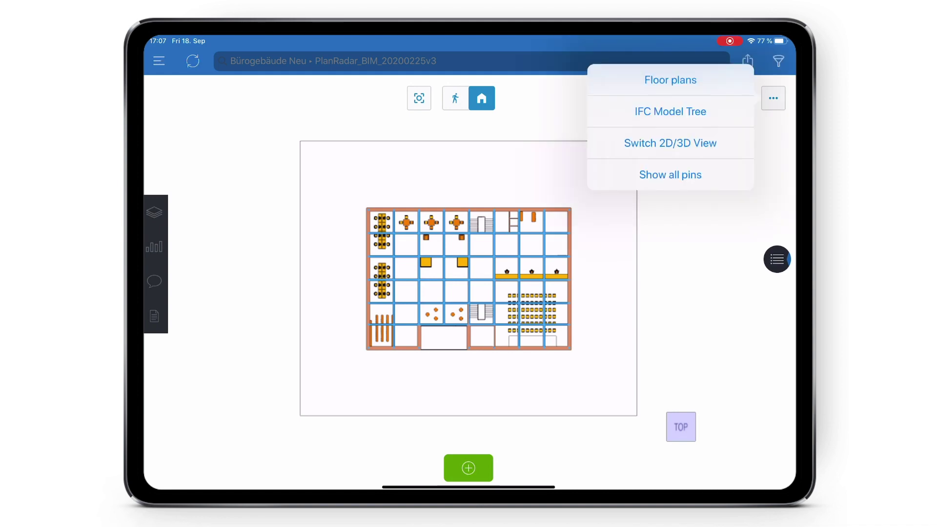
{"action": "left_click", "coordinate": [670, 143]}
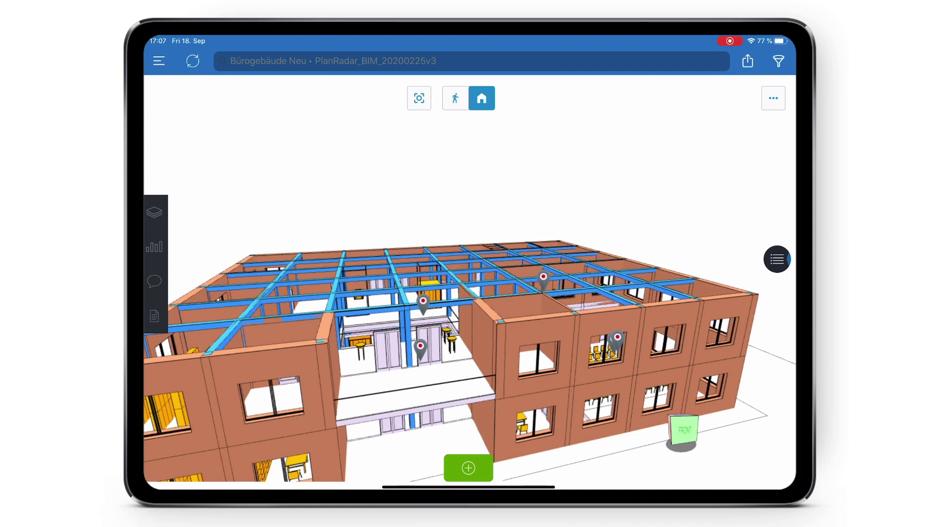
{"action": "left_click", "coordinate": [773, 98]}
{"action": "left_click", "coordinate": [773, 99]}
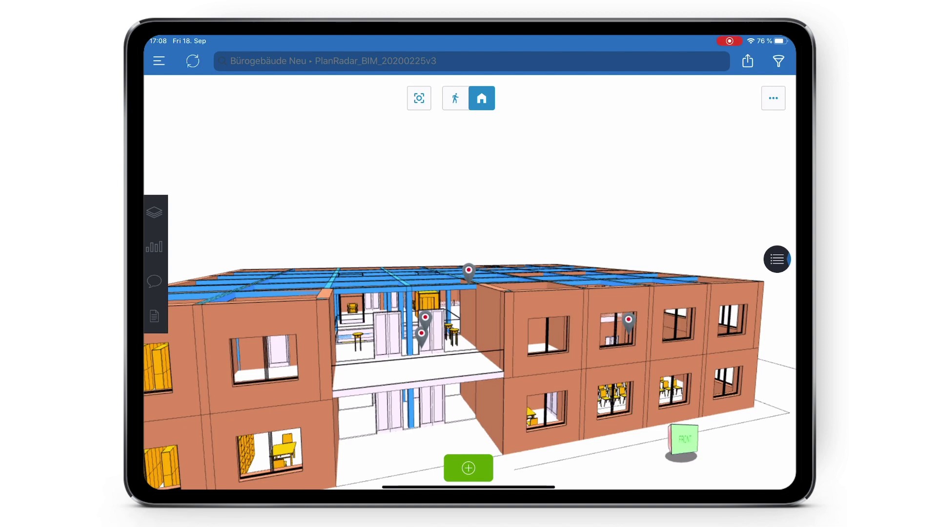
Pin a 'door broken' ticket in the central atrium, view ticket #32's label, then enable Walk mode
{"action": "left_click", "coordinate": [469, 271]}
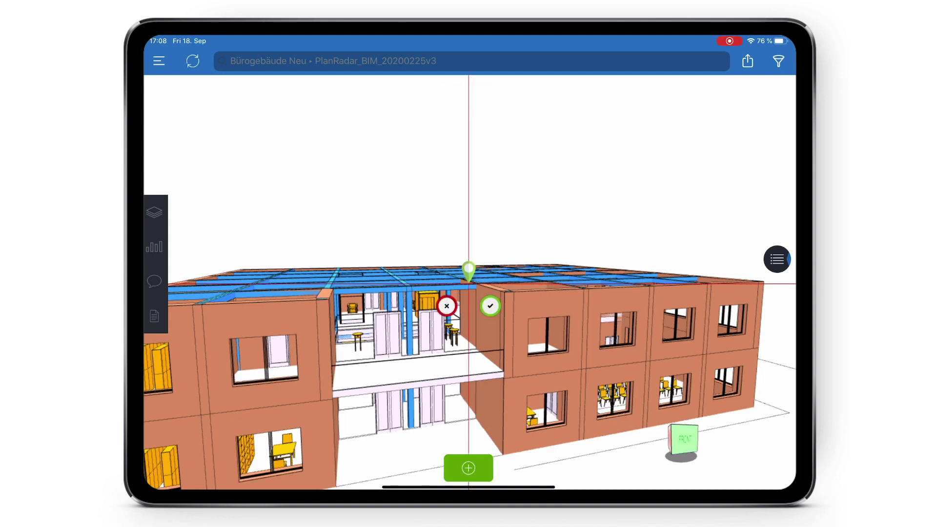
{"action": "left_click_drag", "start_coordinate": [468, 271], "coordinate": [388, 291]}
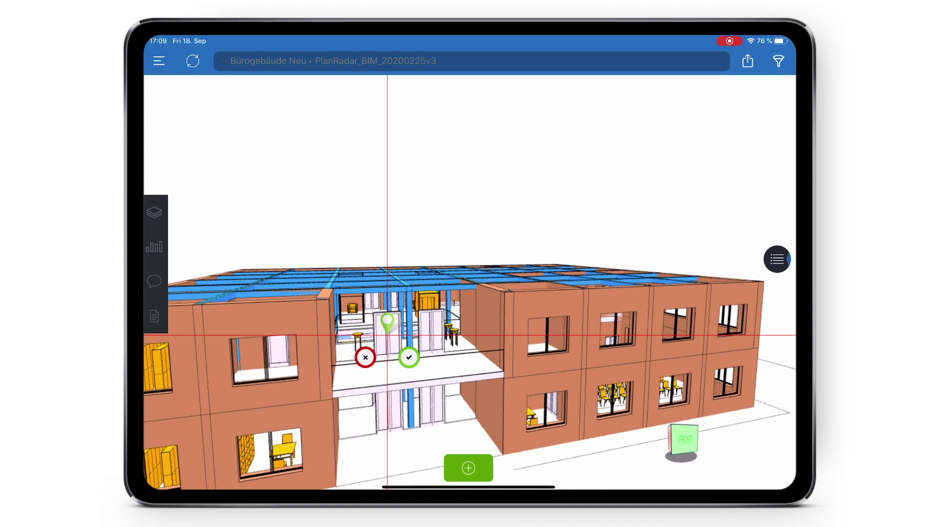
{"action": "left_click", "coordinate": [409, 357]}
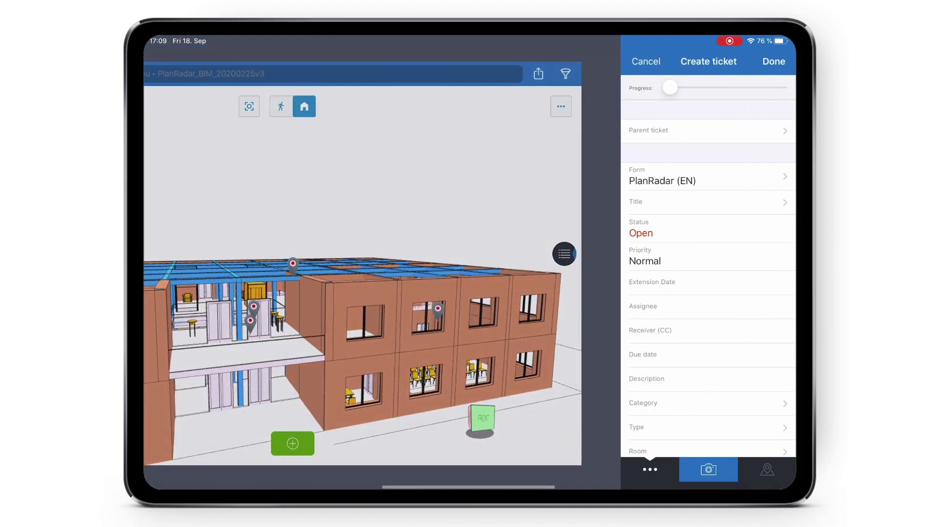
{"action": "left_click", "coordinate": [708, 202]}
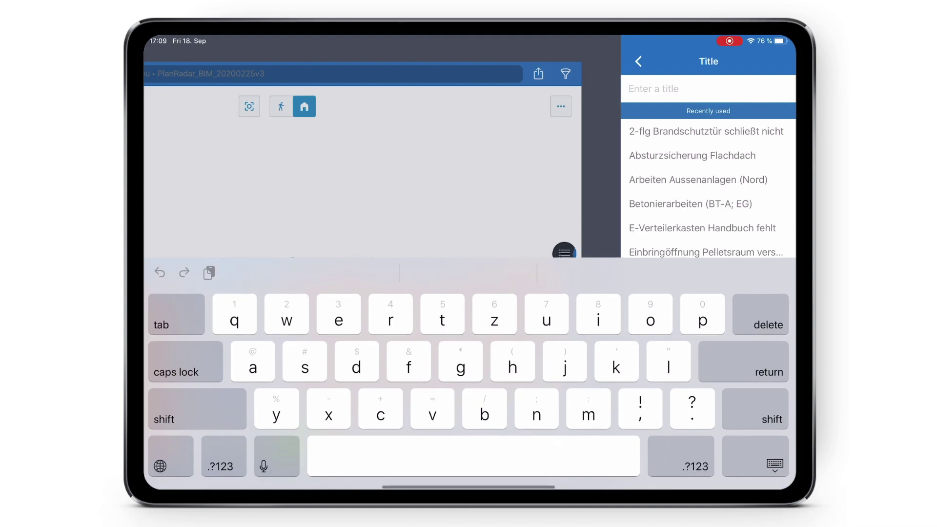
{"action": "type", "text": "door broken"}
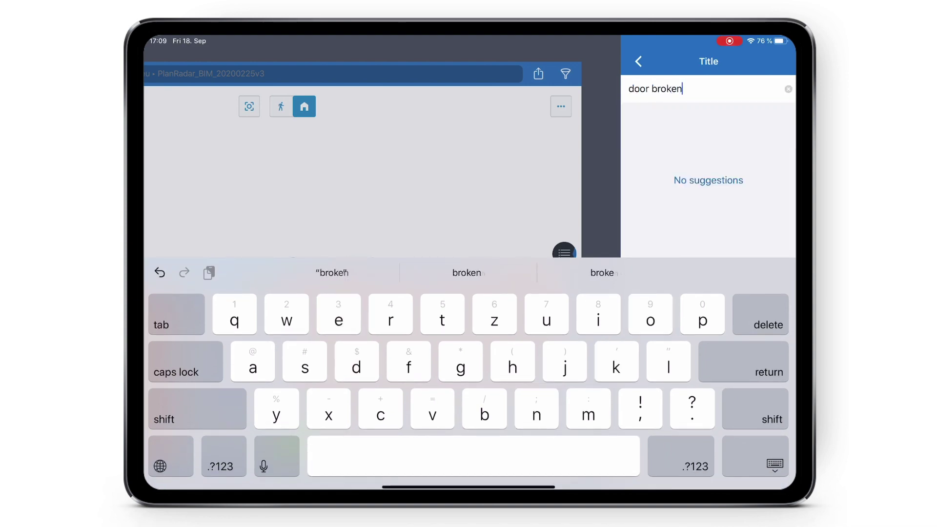
{"action": "key", "text": "Return"}
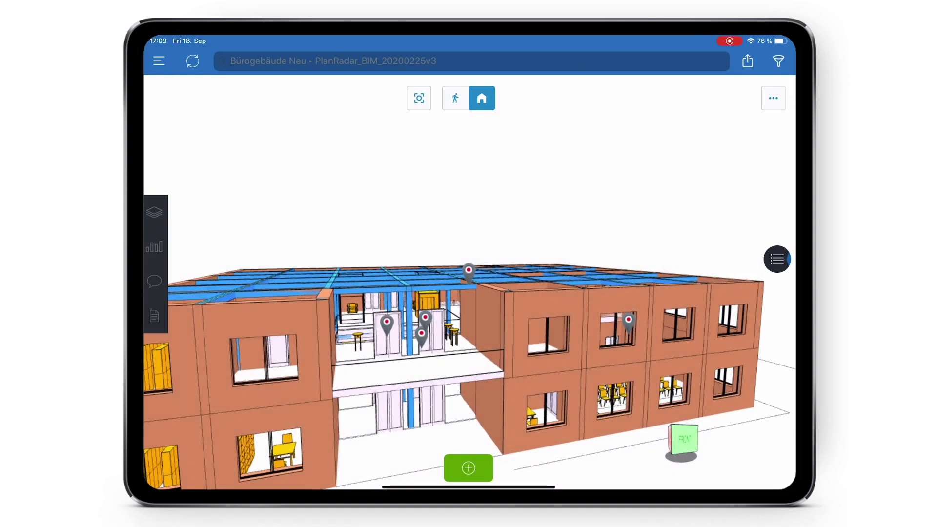
{"action": "left_click", "coordinate": [628, 320]}
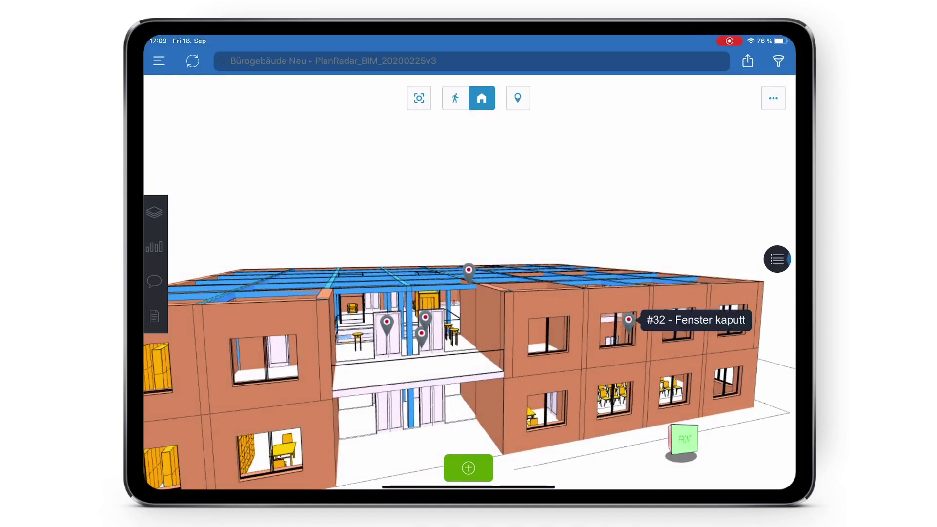
{"action": "left_click", "coordinate": [455, 98]}
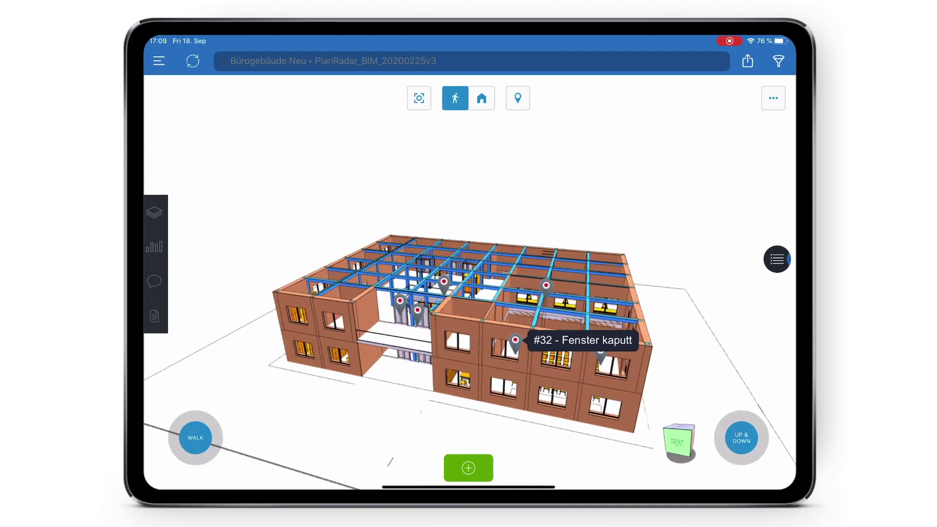